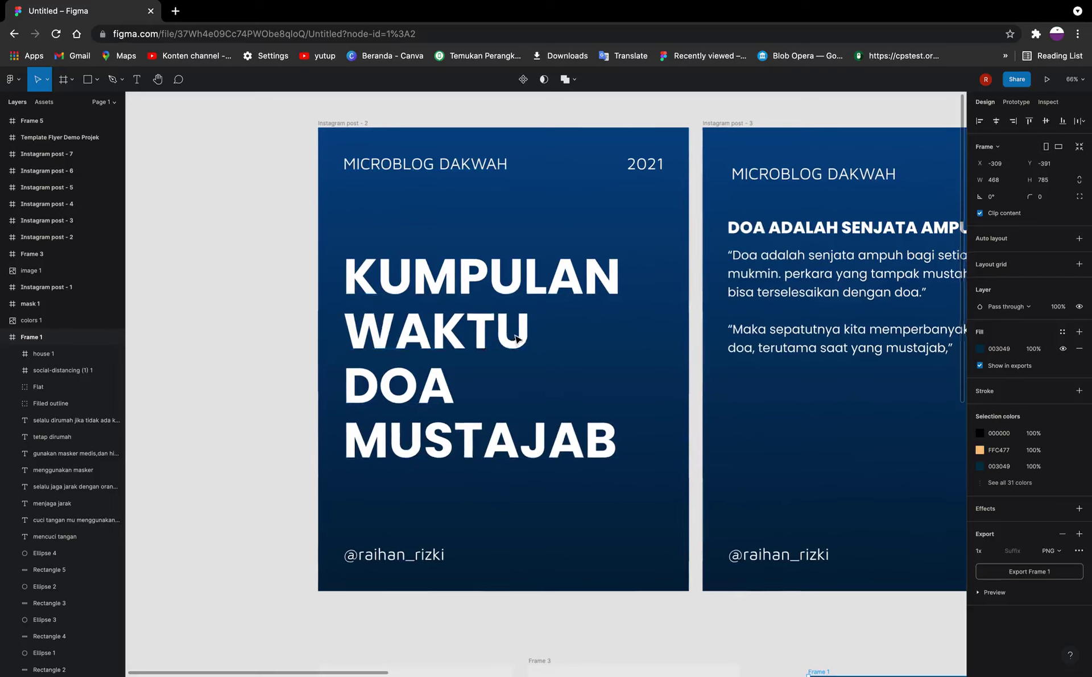
Step: Scroll across the carousel and briefly select Instagram post - 2
scroll(518, 339, right, 10)
scroll(512, 295, right, 2)
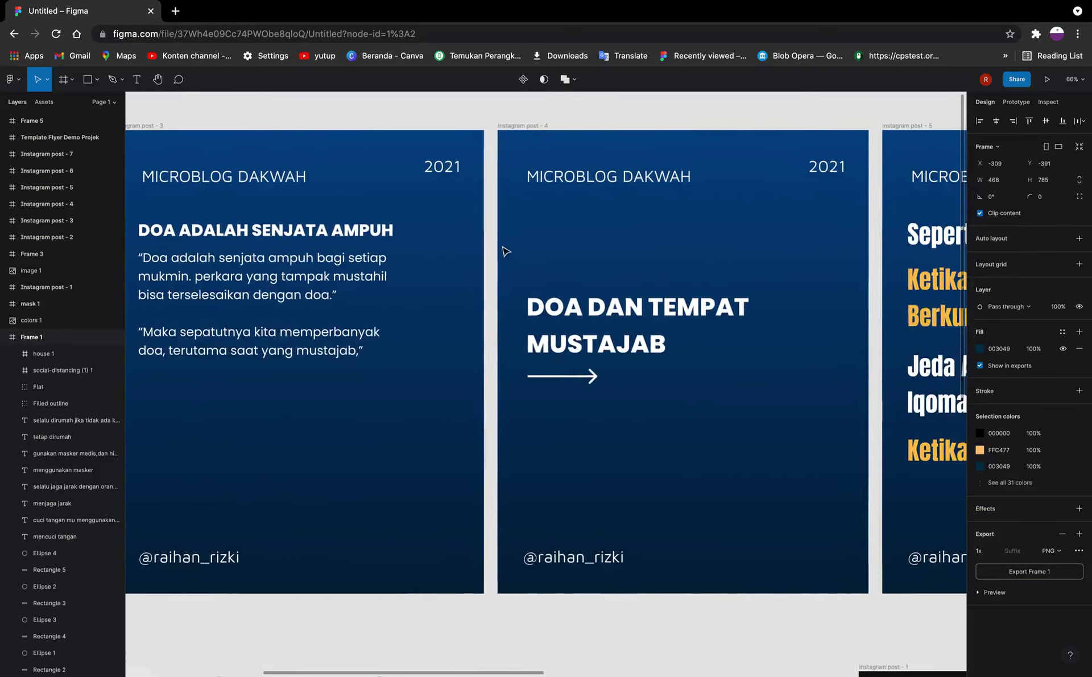
scroll(540, 410, right, 5)
scroll(538, 410, right, 4)
scroll(539, 411, left, 5)
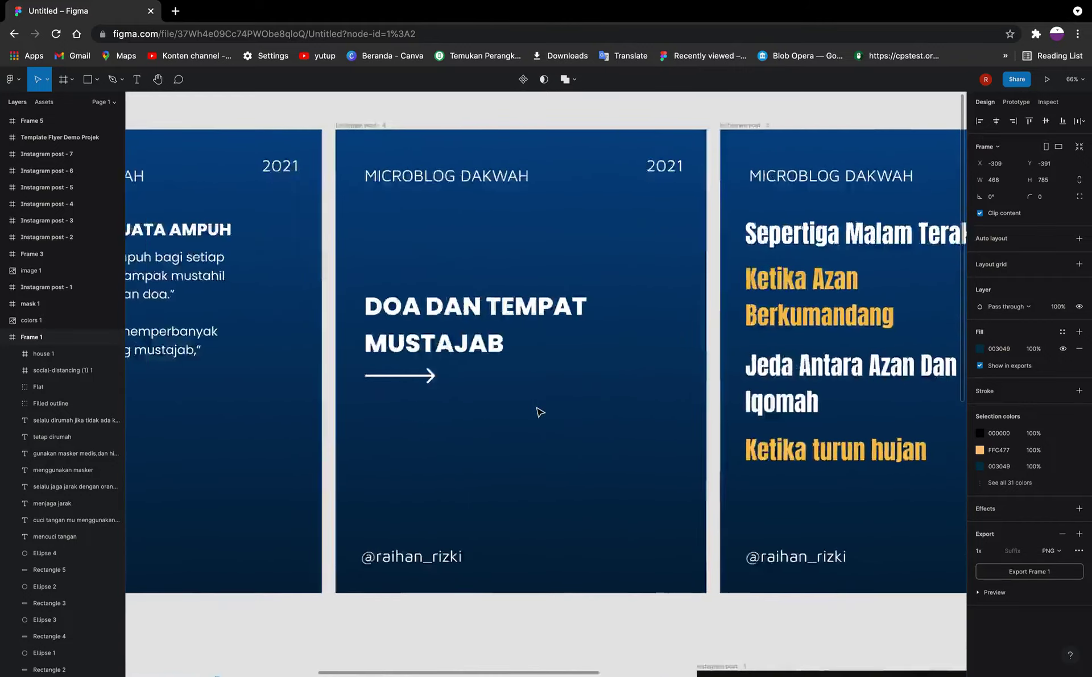
scroll(539, 410, left, 5)
scroll(538, 410, left, 2)
scroll(538, 410, up, 1)
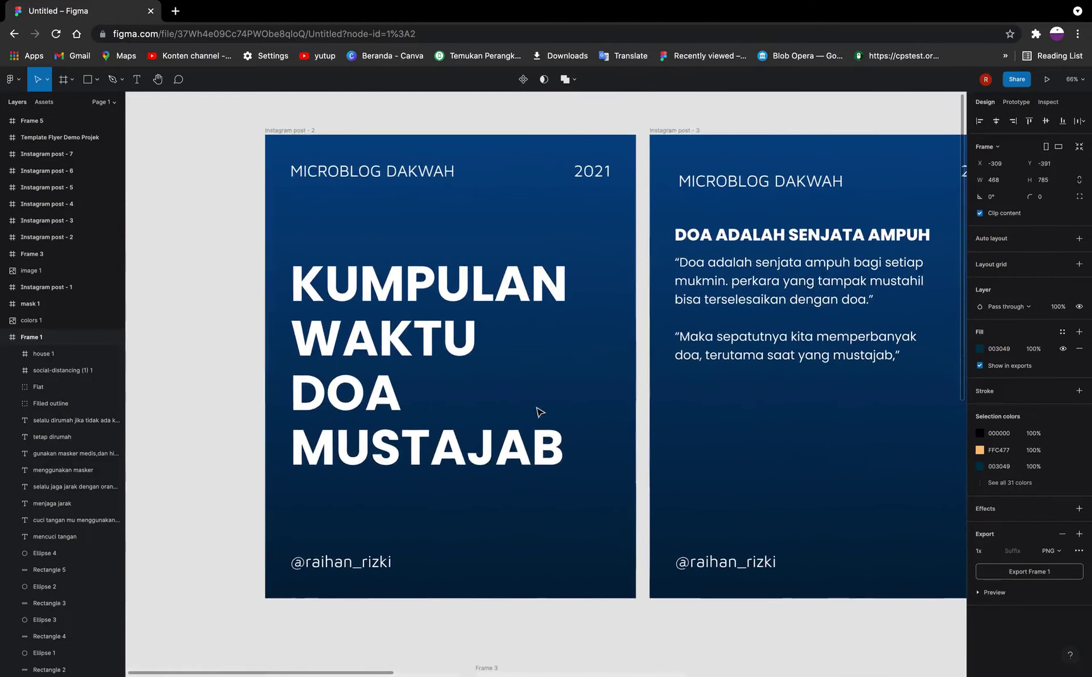
click(287, 131)
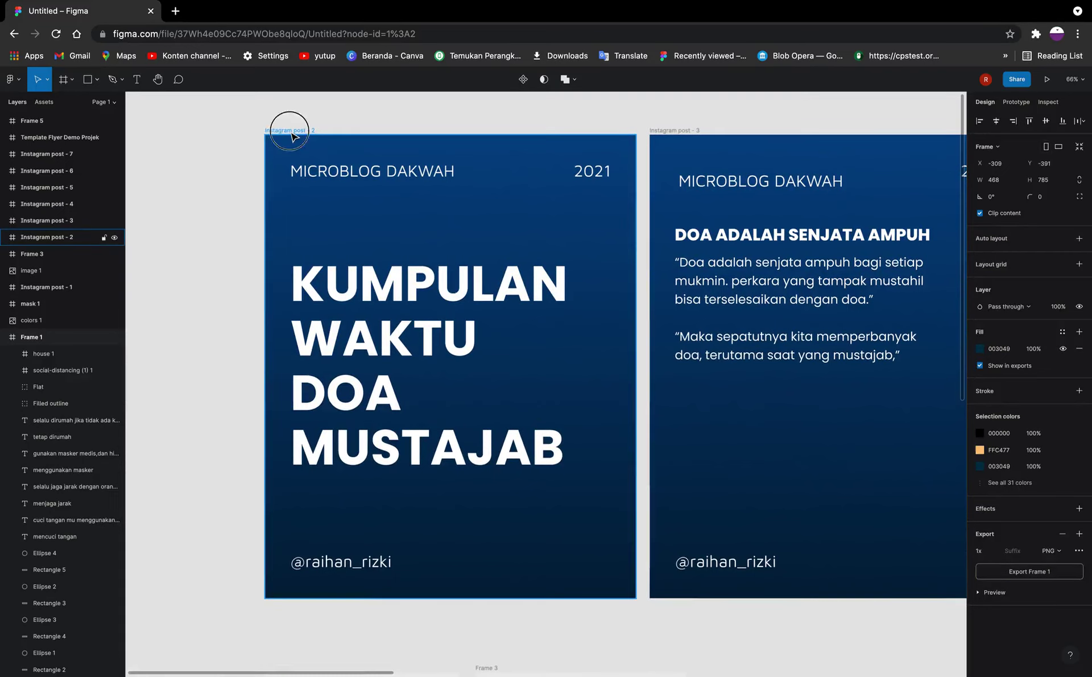
click(370, 103)
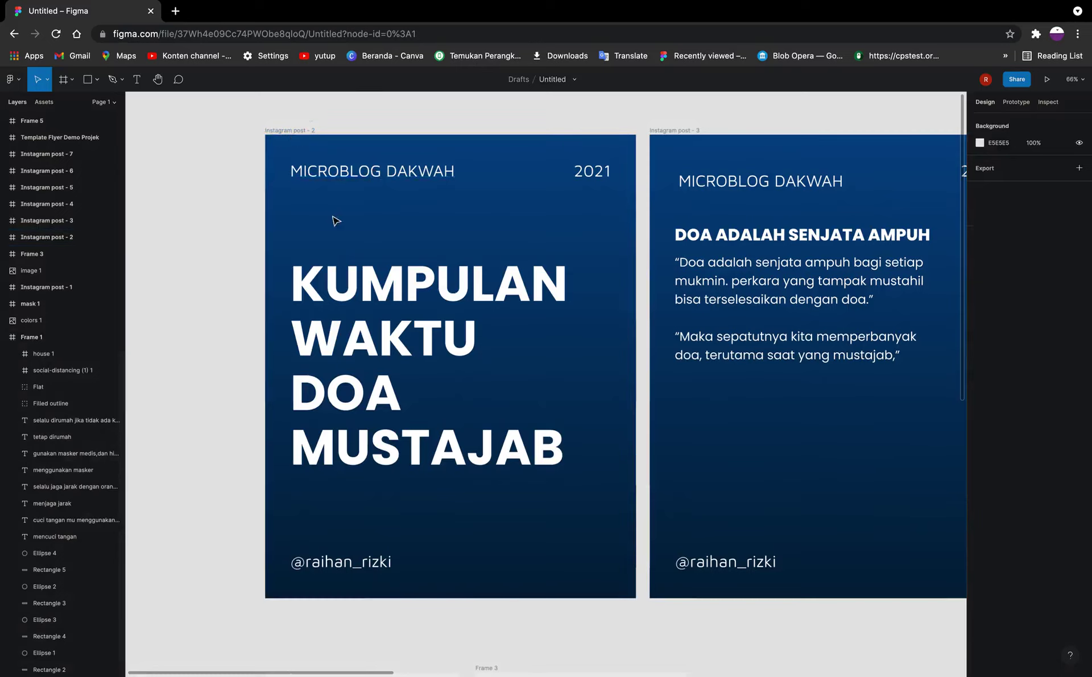
Step: Add a blank 1080×1080 frame from the Social media Instagram post preset
scroll(334, 219, left, 5)
scroll(333, 219, up, 2)
click(434, 168)
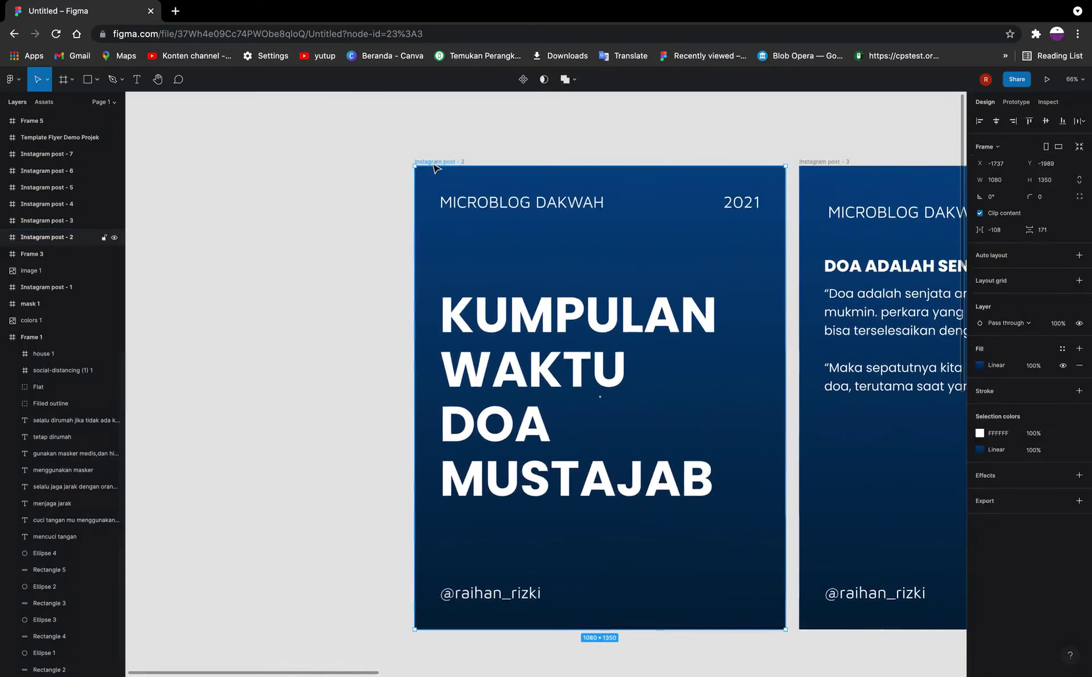
scroll(494, 341, down, 5)
scroll(500, 330, left, 5)
scroll(500, 329, up, 2)
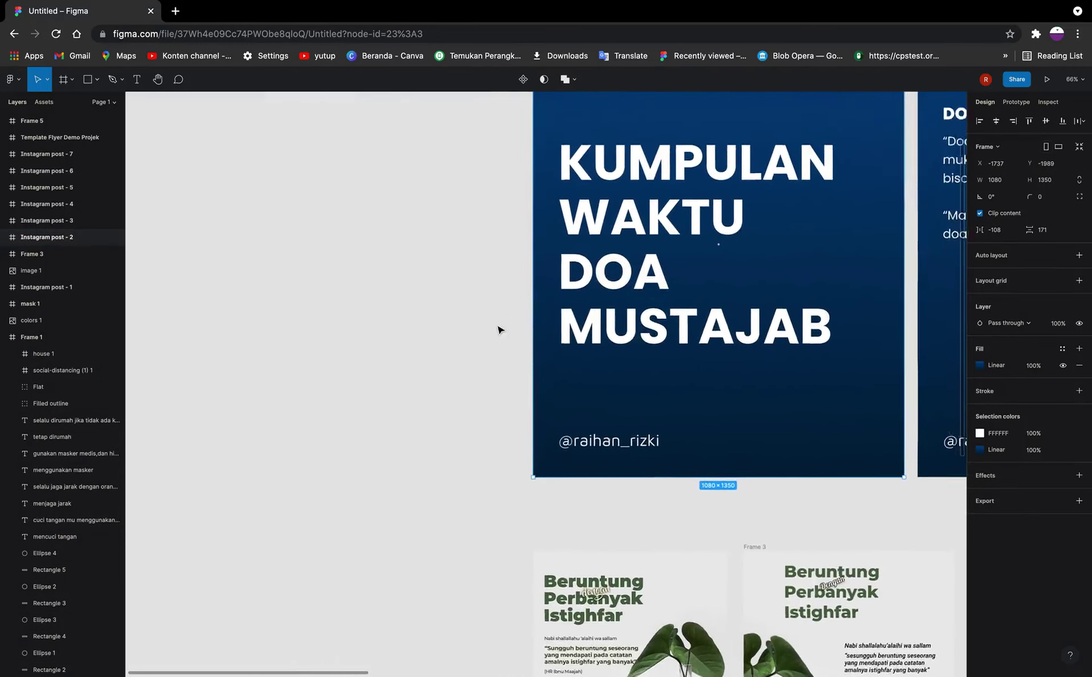
click(64, 81)
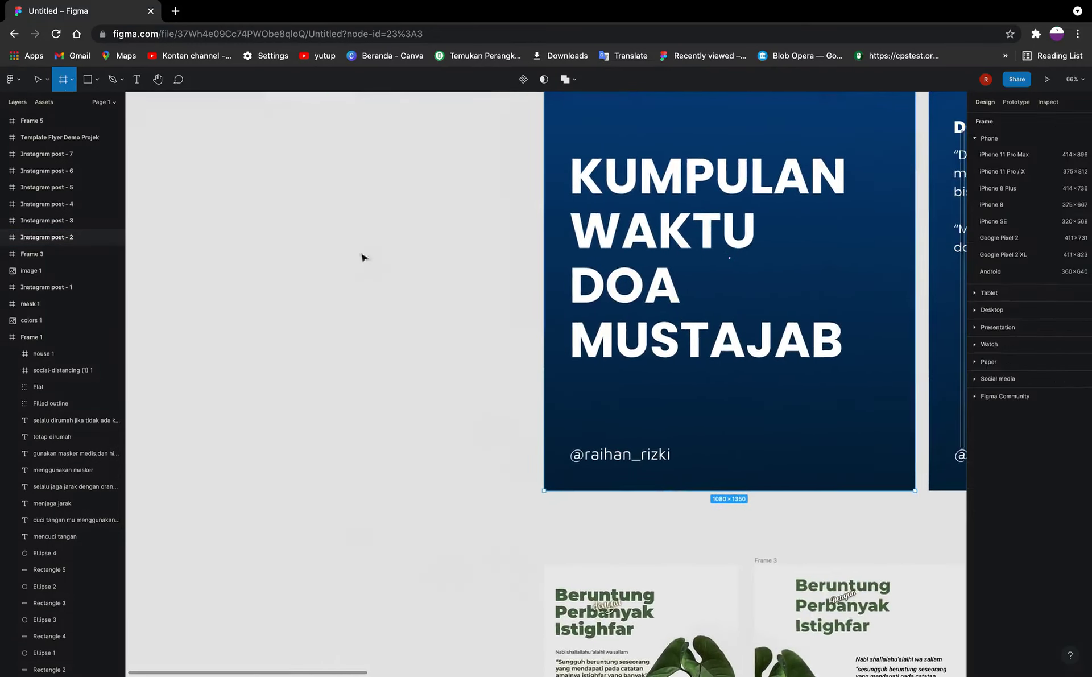
click(1030, 378)
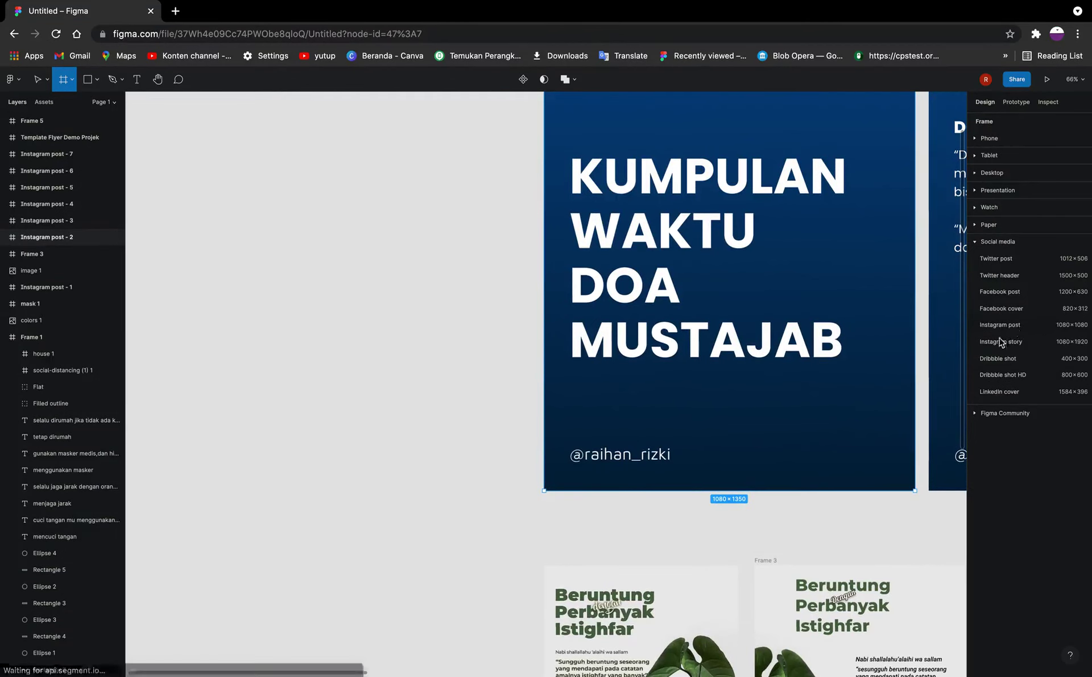
click(1016, 325)
Step: Delete the empty Frame 5
scroll(692, 400, right, 3)
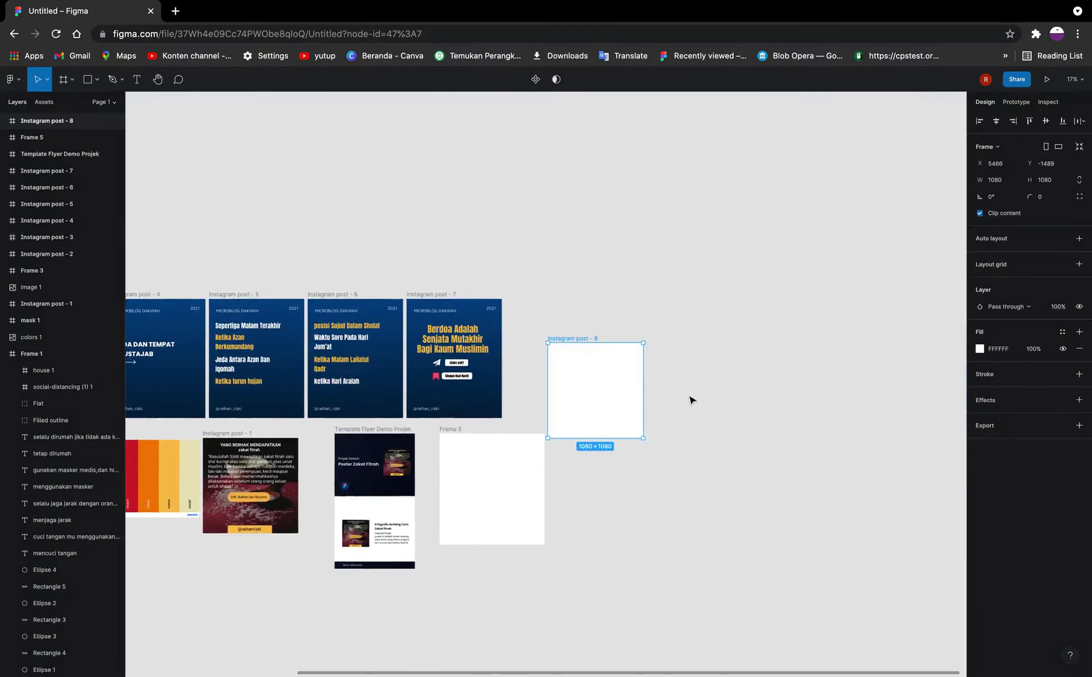
click(511, 466)
key(Delete)
Step: Move Instagram post - 8 beside post 7 and resize it to 1115×1350
click(603, 397)
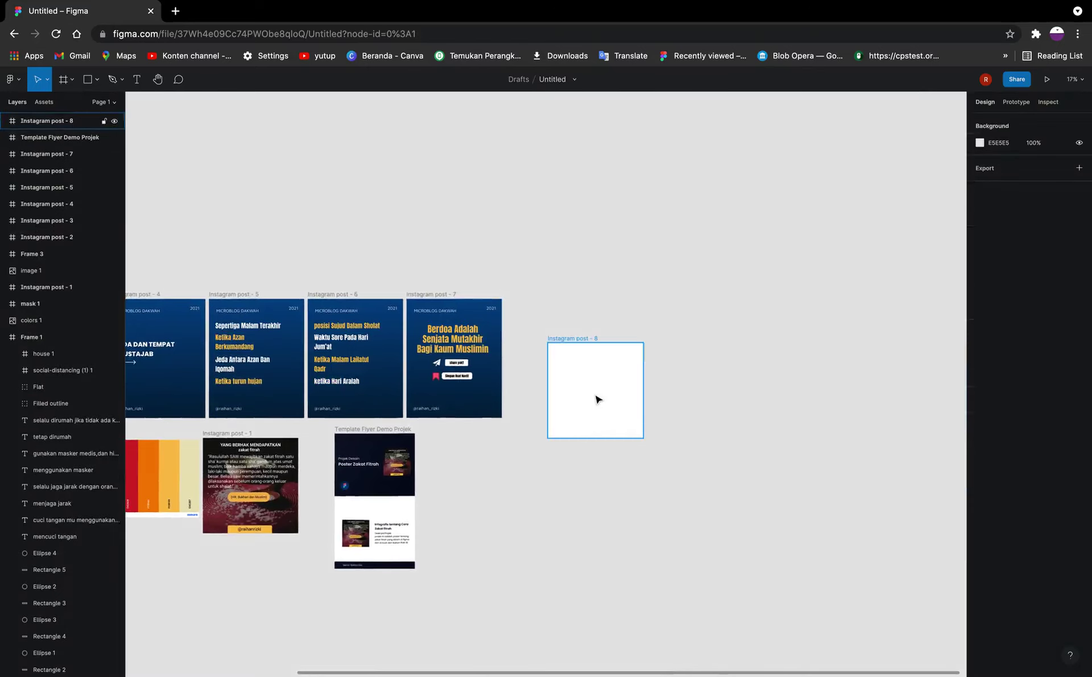
scroll(597, 398, up, 5)
scroll(614, 387, up, 3)
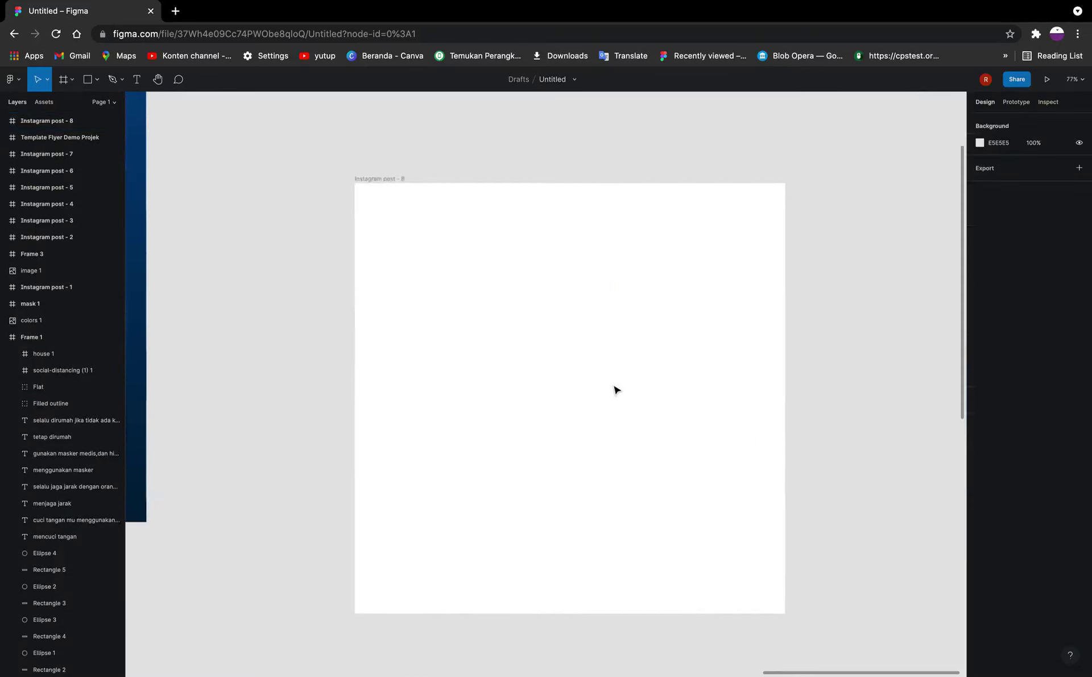
scroll(614, 387, down, 3)
click(610, 385)
drag(597, 396, 514, 292)
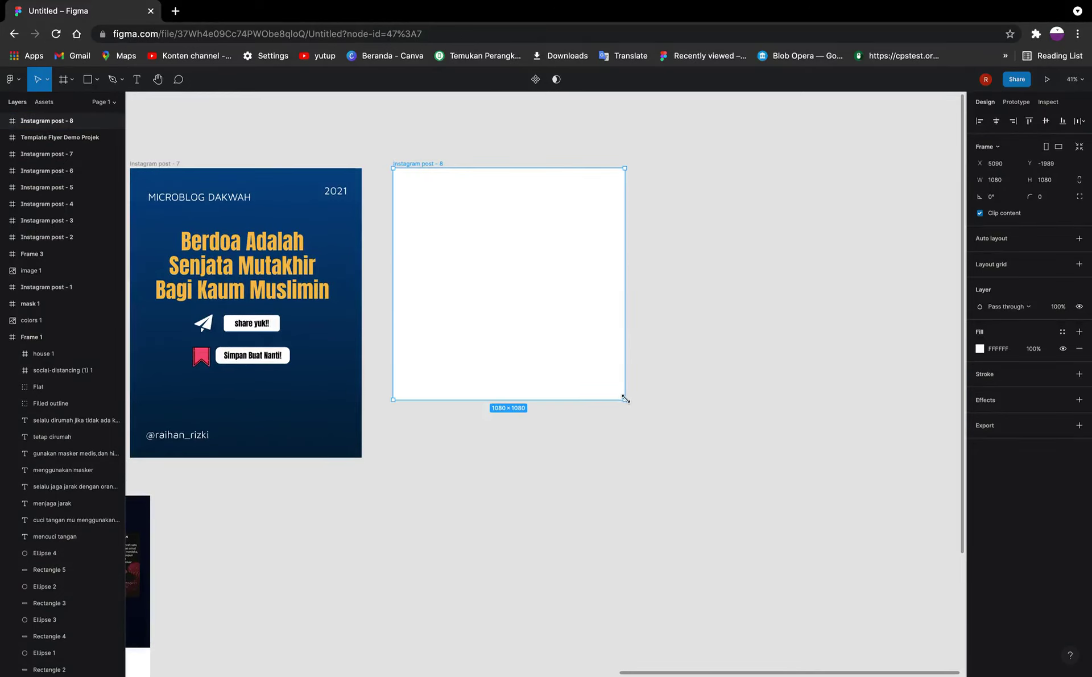
drag(625, 399, 632, 458)
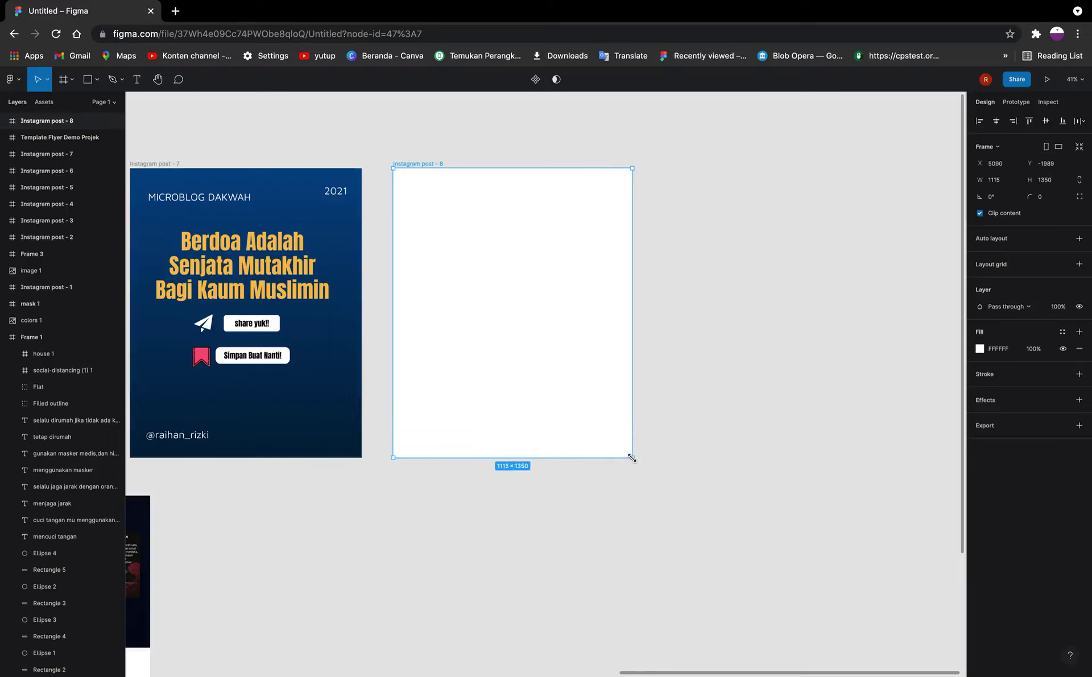
click(676, 397)
Step: Scroll along the carousel and reselect the blank Instagram post - 8 frame
scroll(677, 397, left, 4)
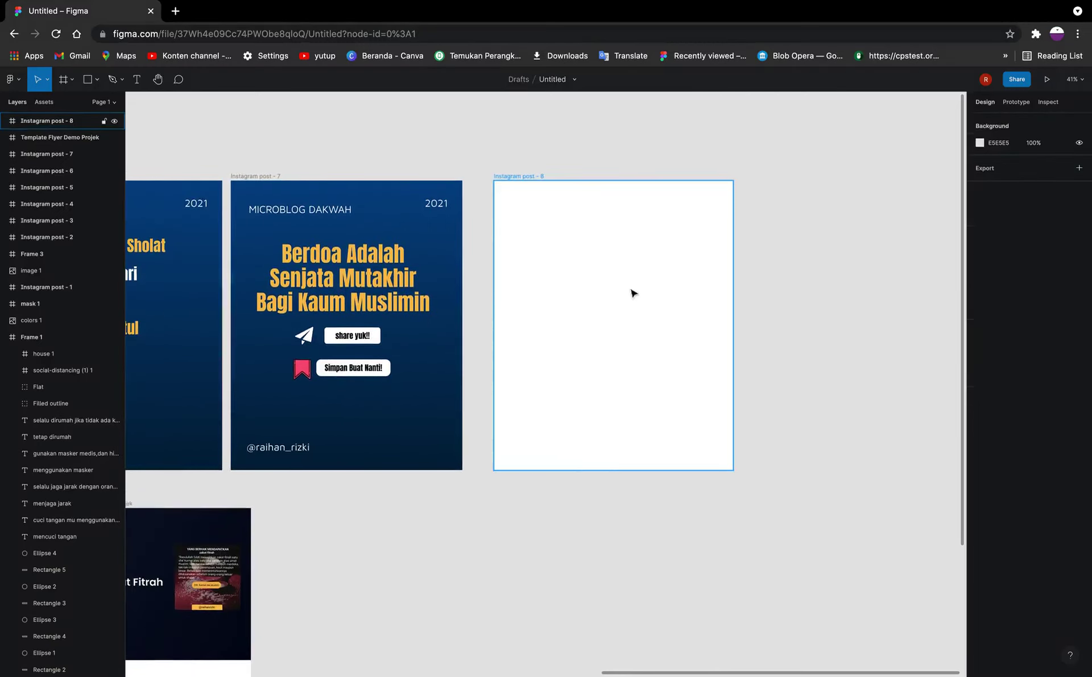
scroll(502, 304, left, 10)
scroll(531, 336, left, 5)
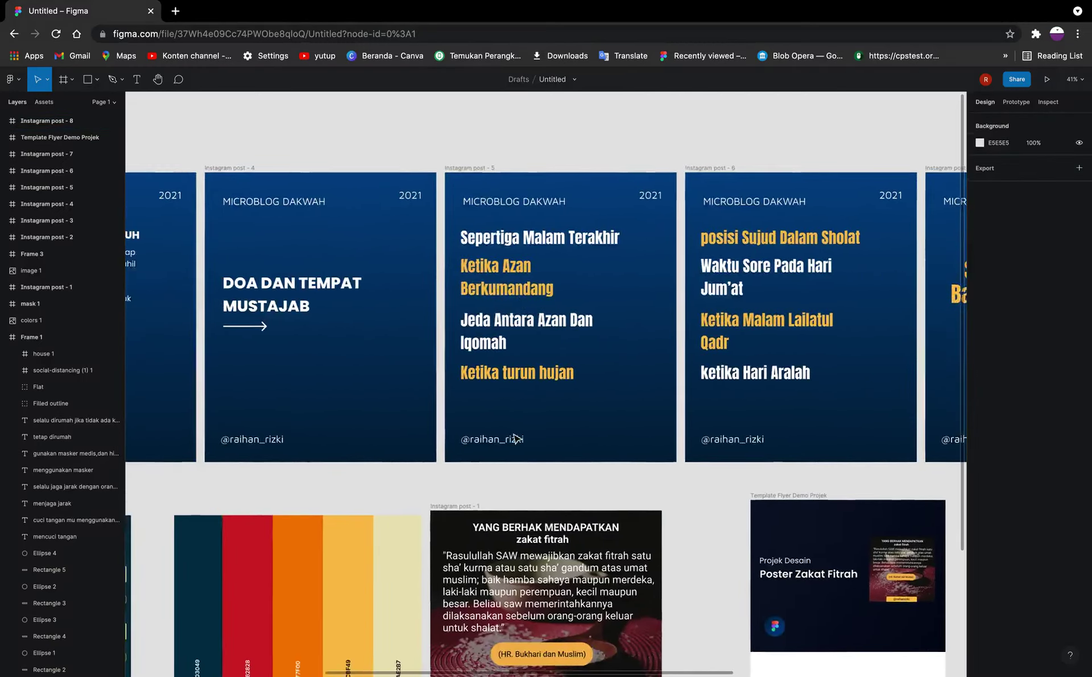
scroll(515, 438, left, 6)
scroll(515, 437, left, 7)
scroll(516, 438, left, 1)
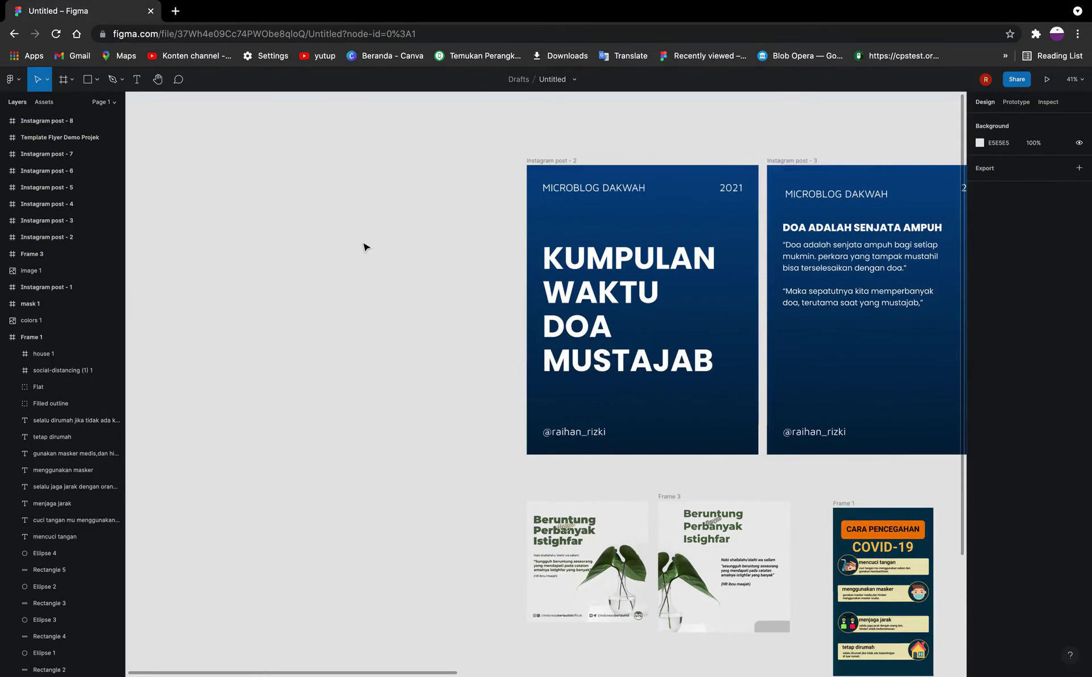
scroll(364, 246, right, 9)
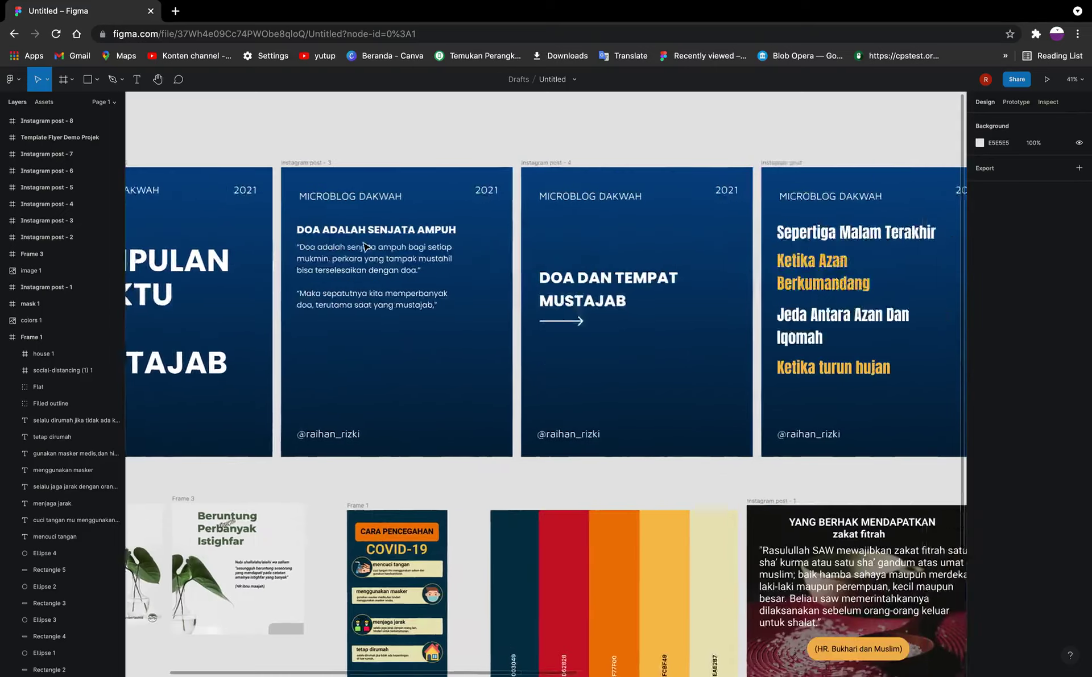
scroll(364, 246, right, 3)
scroll(364, 246, right, 3)
scroll(364, 246, right, 10)
scroll(551, 336, right, 2)
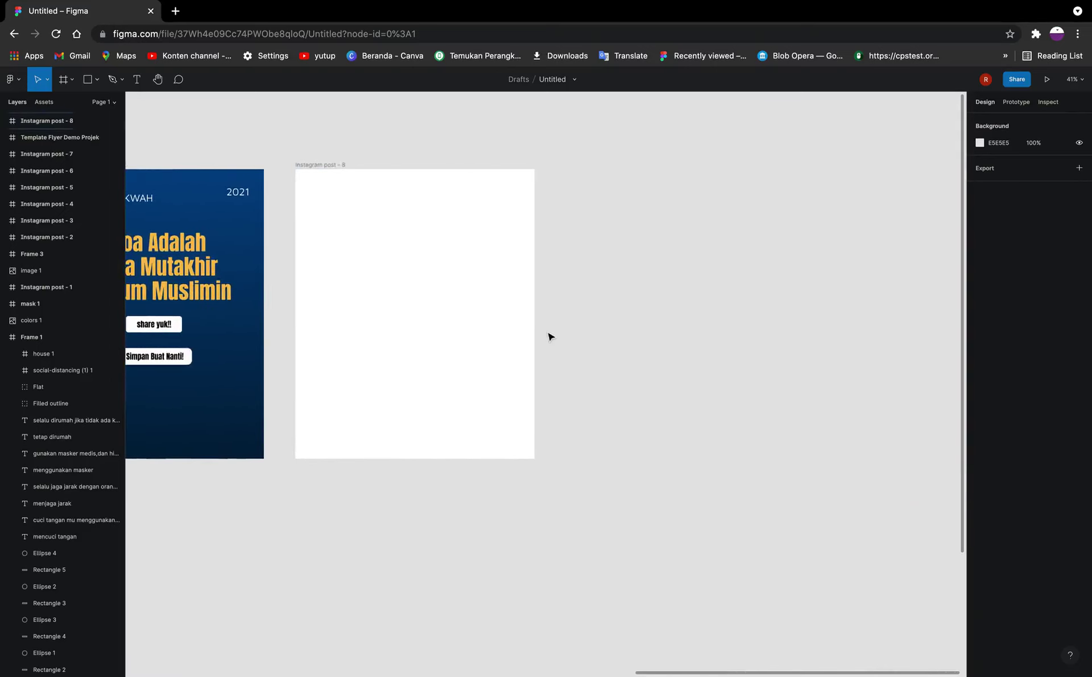
scroll(550, 336, left, 3)
click(550, 318)
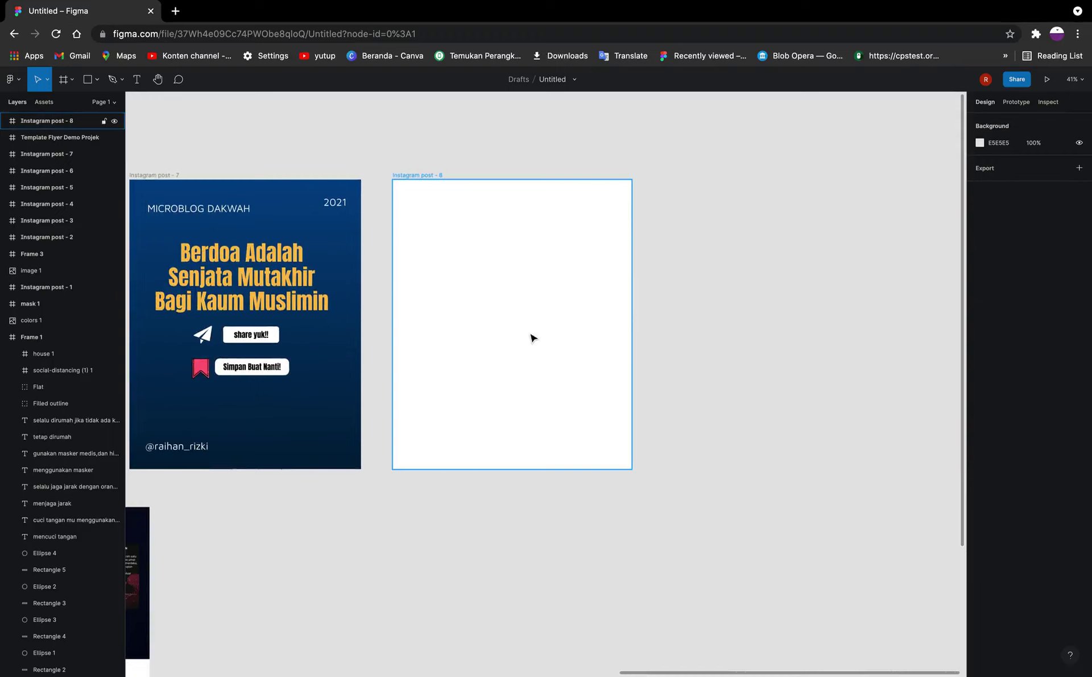
click(532, 337)
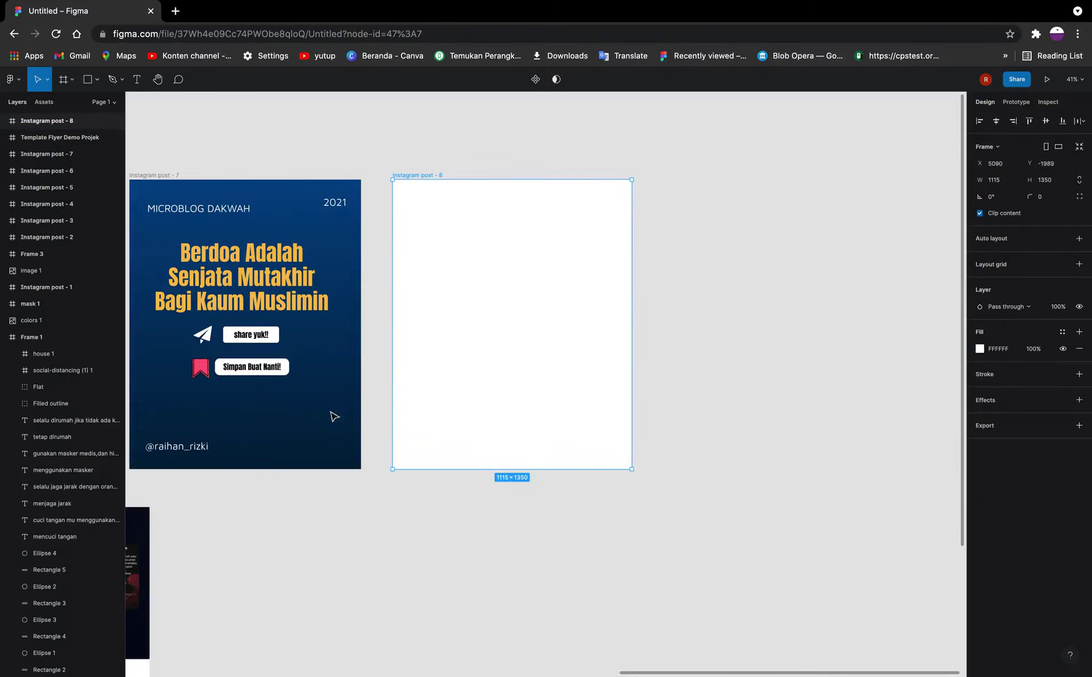
scroll(635, 380, left, 2)
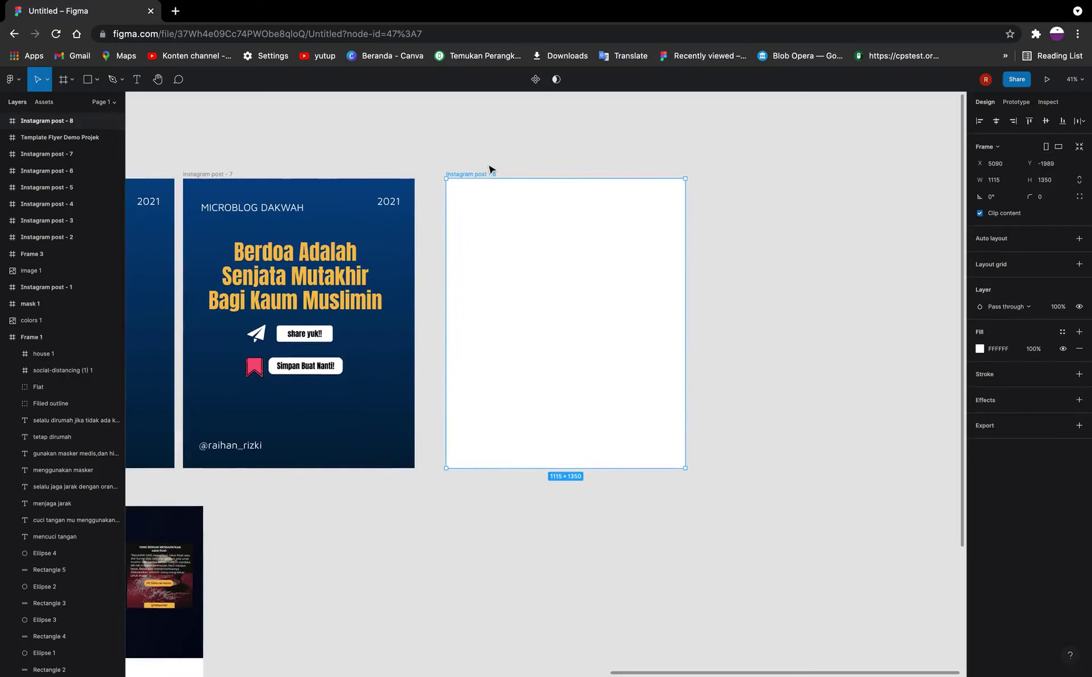
Step: Delete blank post 8 and paste a duplicate of Instagram post - 7 in its place
key(Delete)
click(217, 174)
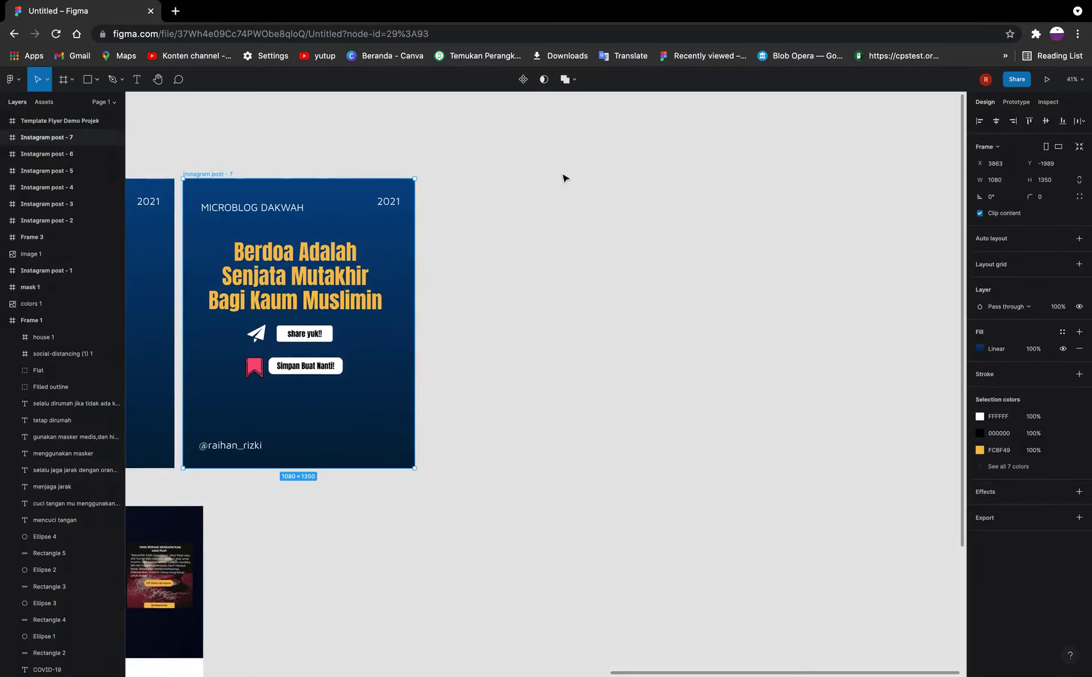
key(ctrl+v)
scroll(625, 352, left, 1)
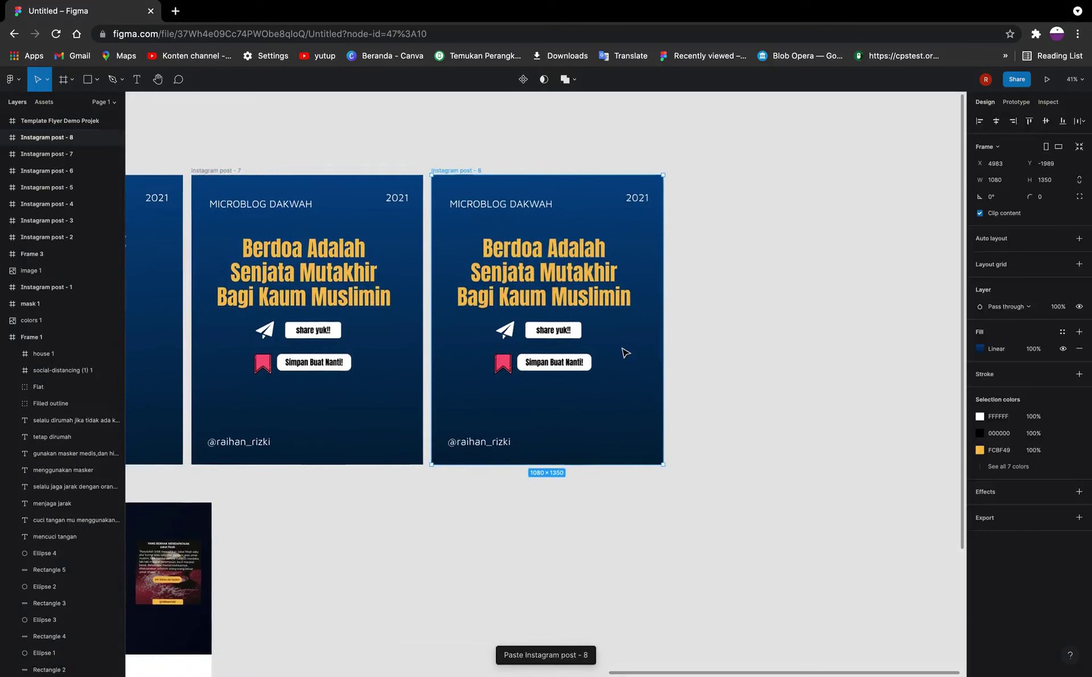
scroll(626, 352, up, 2)
scroll(625, 353, up, 2)
scroll(626, 352, up, 2)
scroll(626, 352, up, 1)
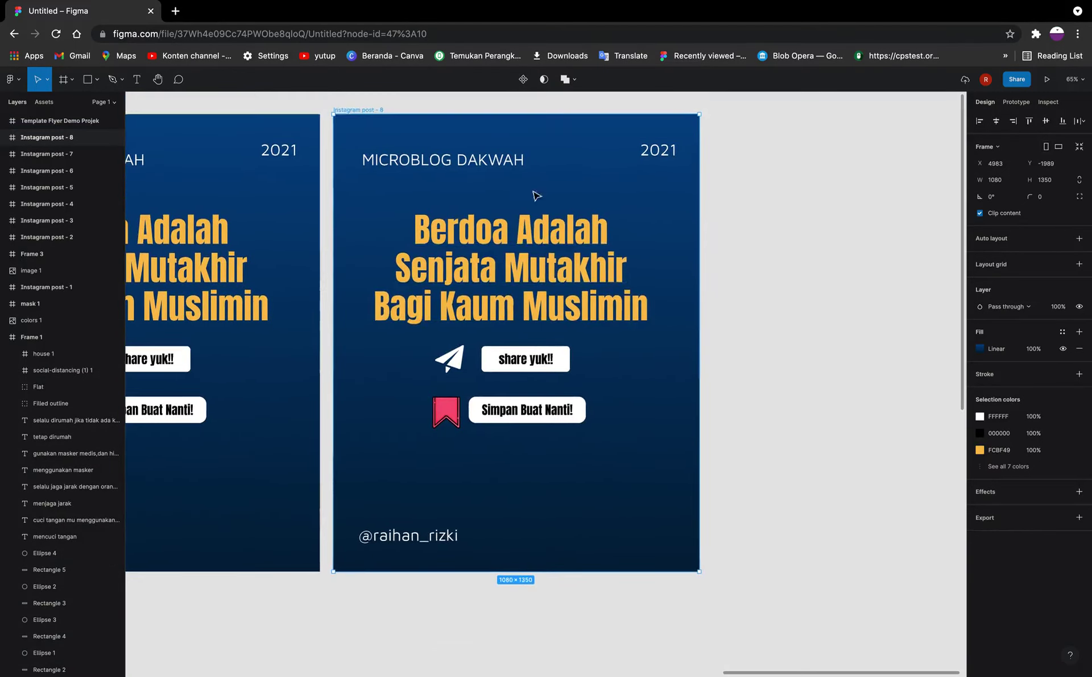
Step: Nudge the copied post right and delete its MICROBLOG DAKWAH title, 2021 and Berdoa Adalah heading
drag(343, 109, 372, 110)
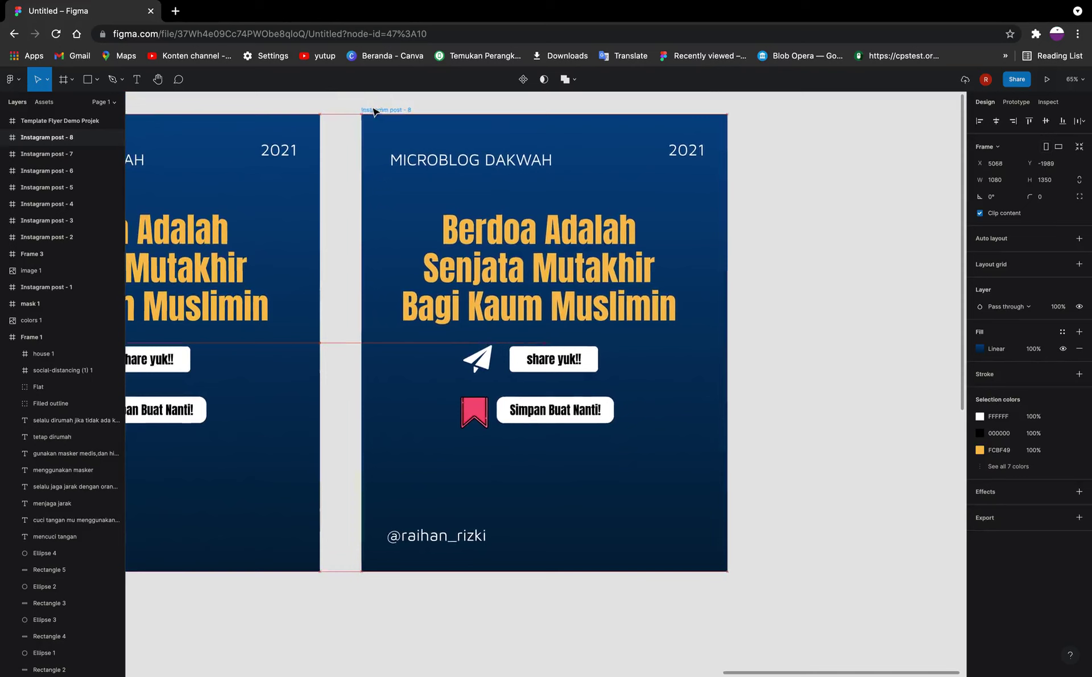
click(426, 158)
key(Delete)
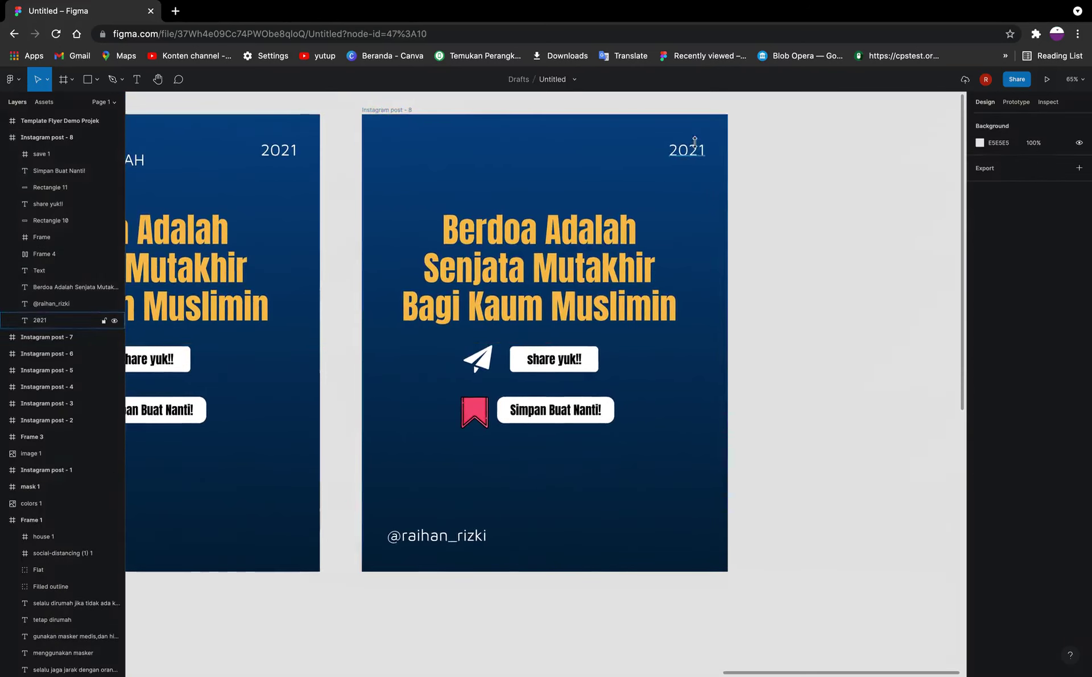
click(694, 143)
key(Delete)
click(568, 307)
key(Delete)
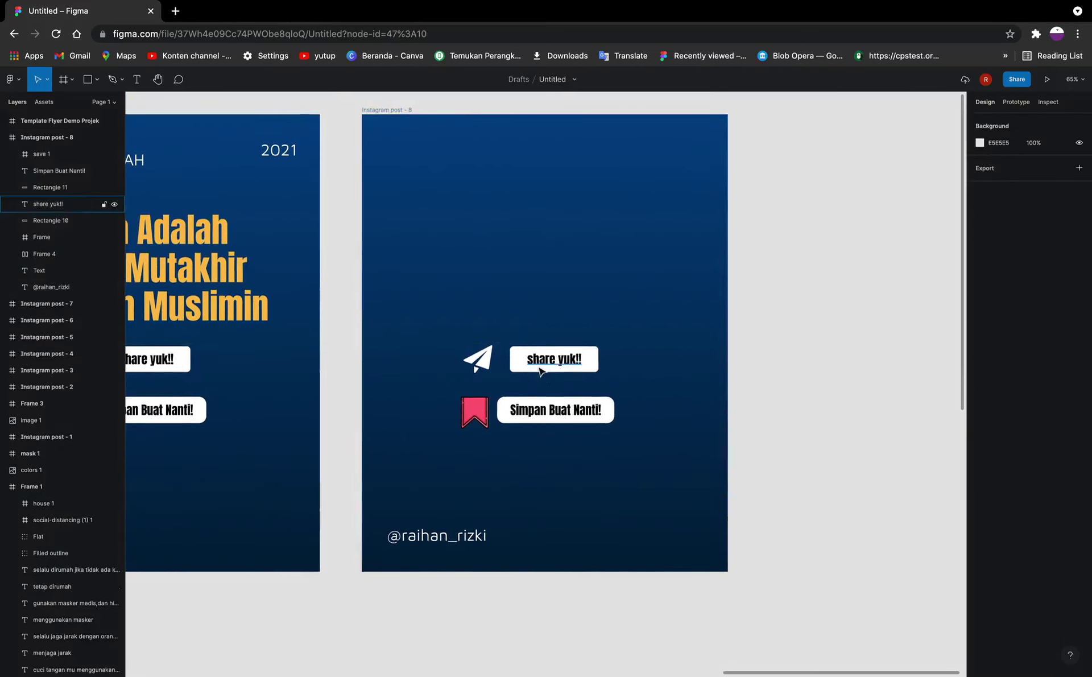
Step: Delete the share yuk!! and Simpan Buat Nanti! buttons, their icons and the username credit
click(540, 361)
key(Delete)
key(Delete)
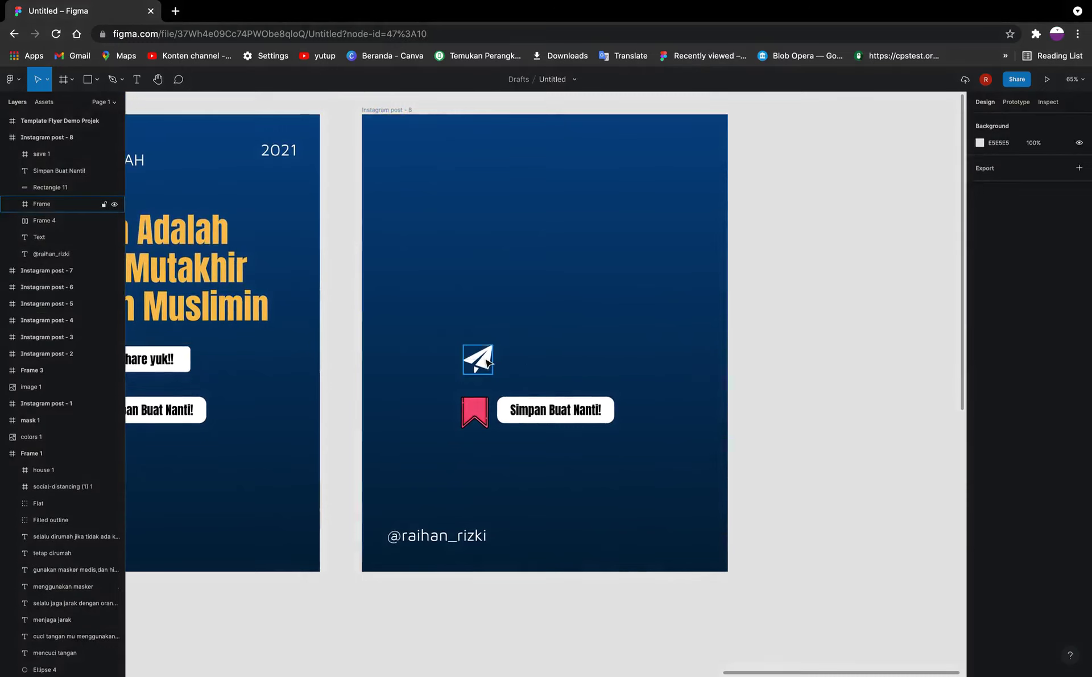
click(488, 362)
key(Delete)
click(474, 412)
key(Delete)
click(554, 410)
key(Delete)
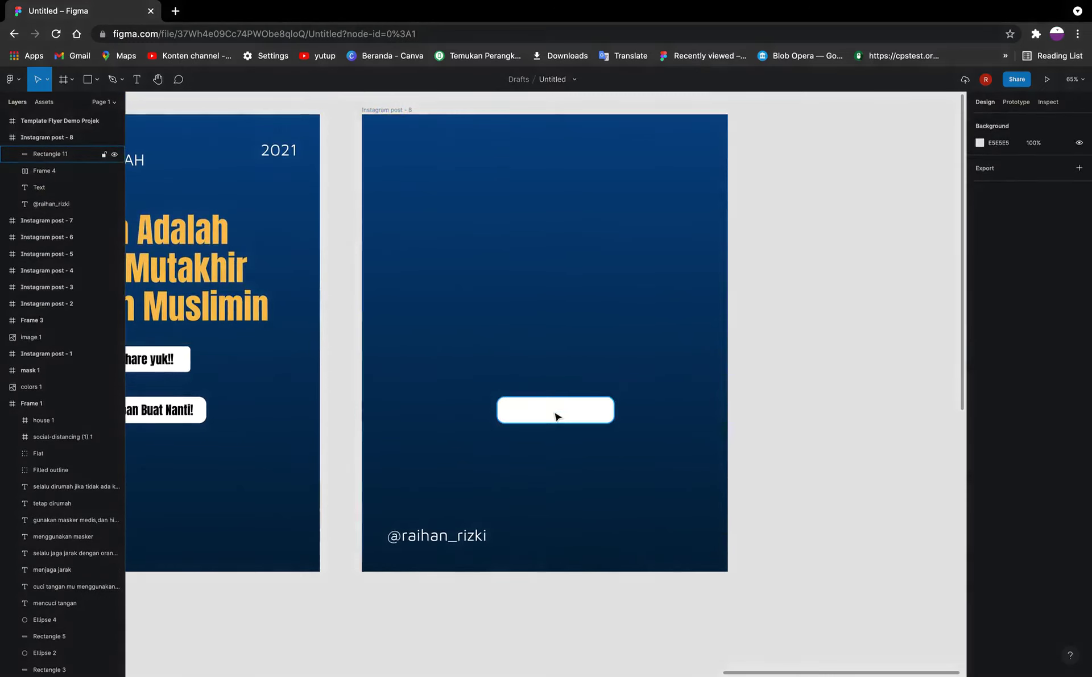
click(555, 416)
key(Delete)
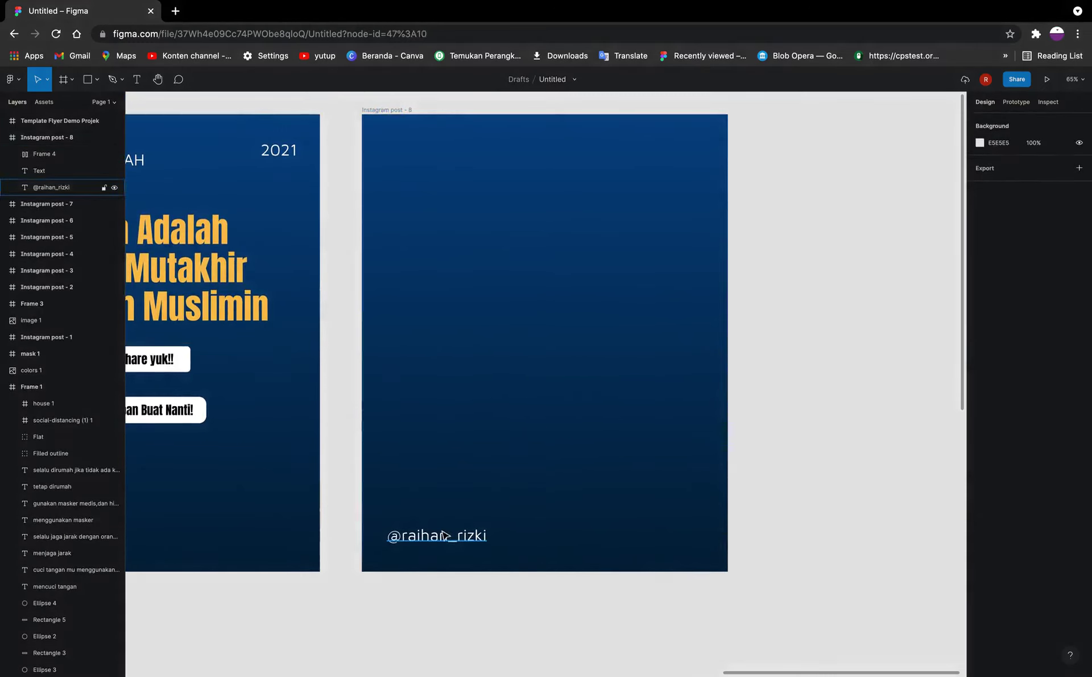
click(443, 535)
key(Delete)
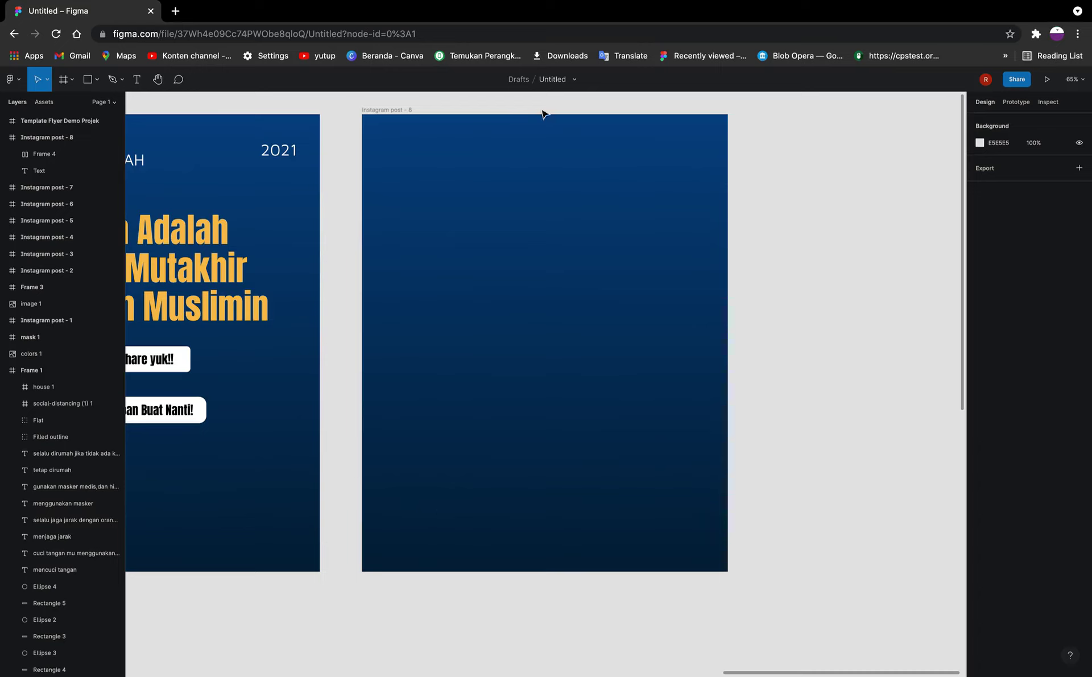
Step: Add a new Instagram post frame beside post 8 and stretch it to 1080×1317
click(402, 110)
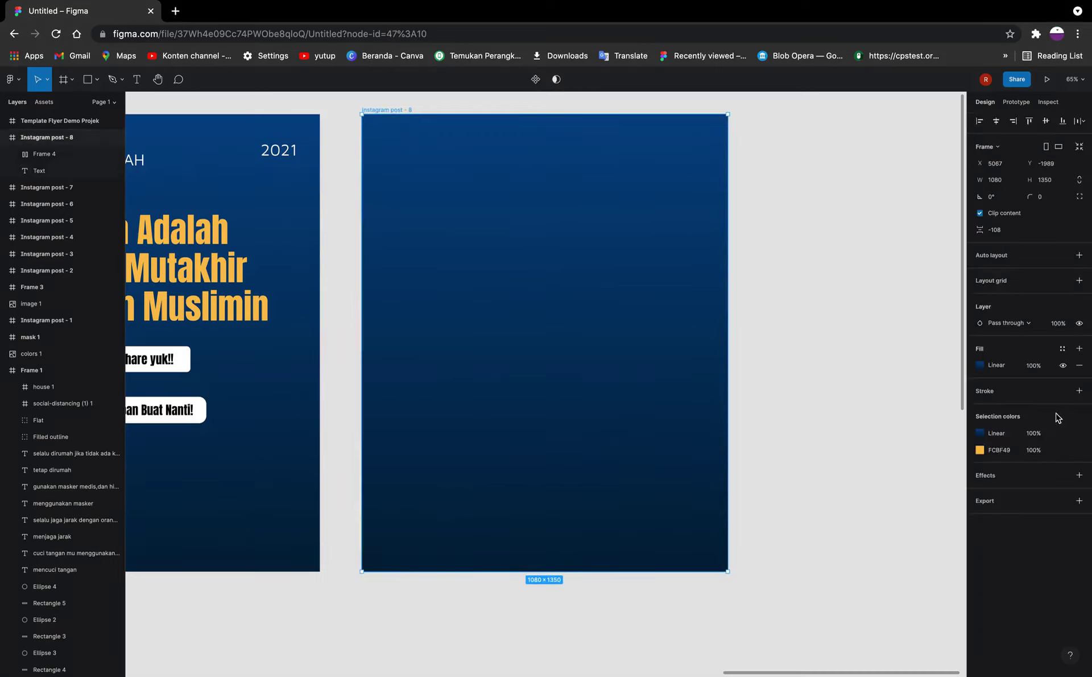
mouse_move(996, 432)
scroll(806, 328, right, 5)
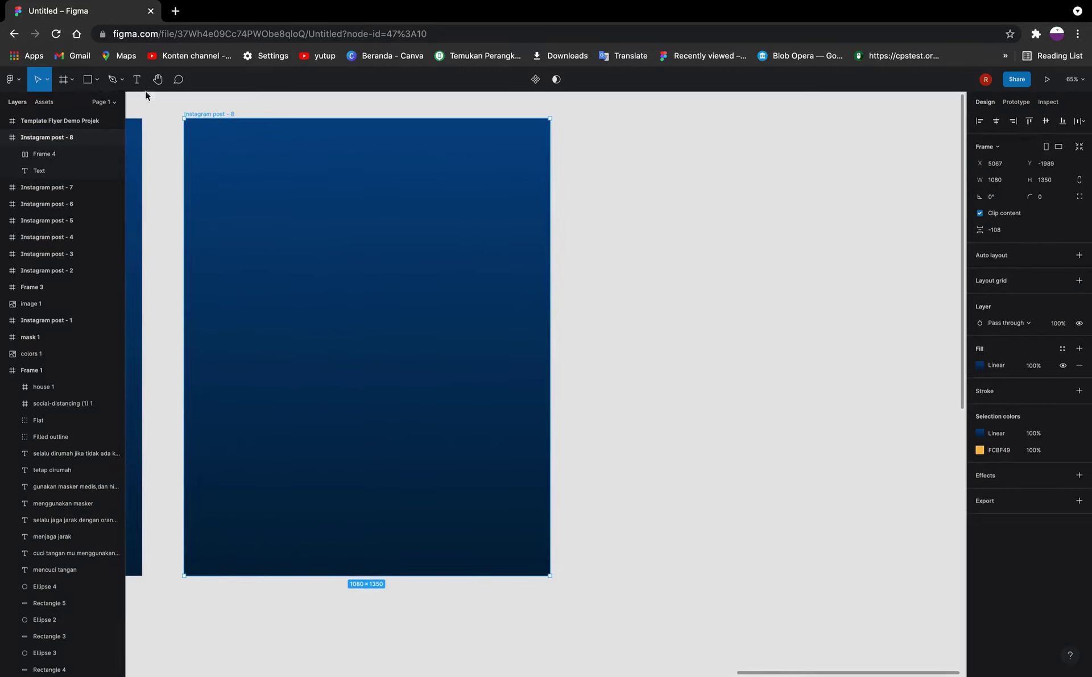
click(67, 80)
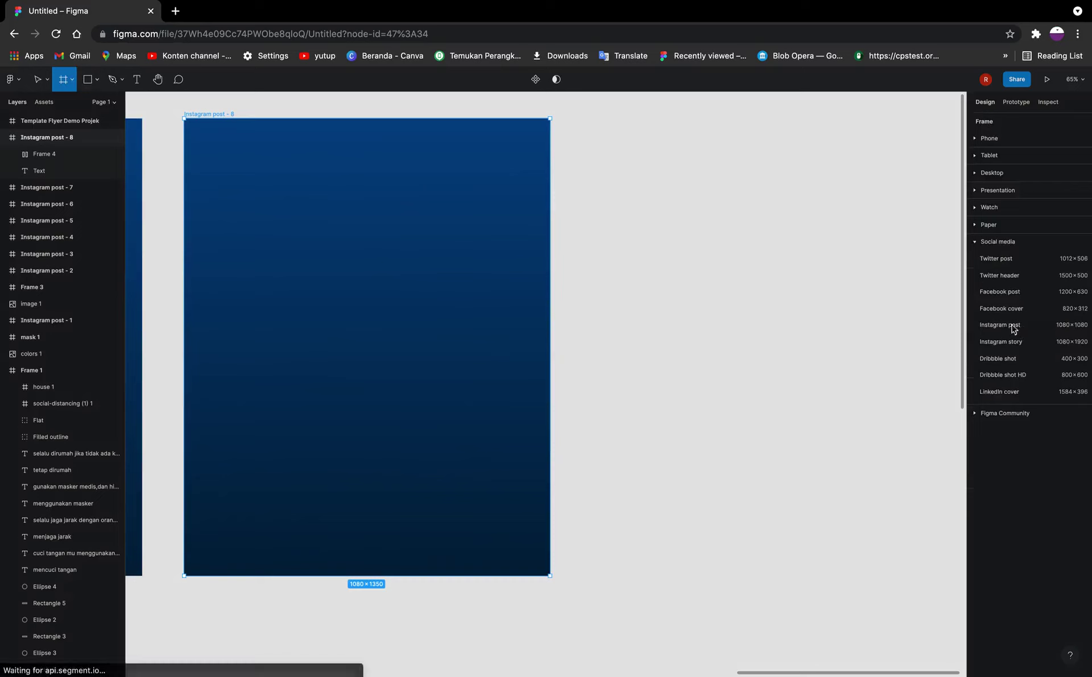
click(1017, 326)
scroll(680, 292, right, 2)
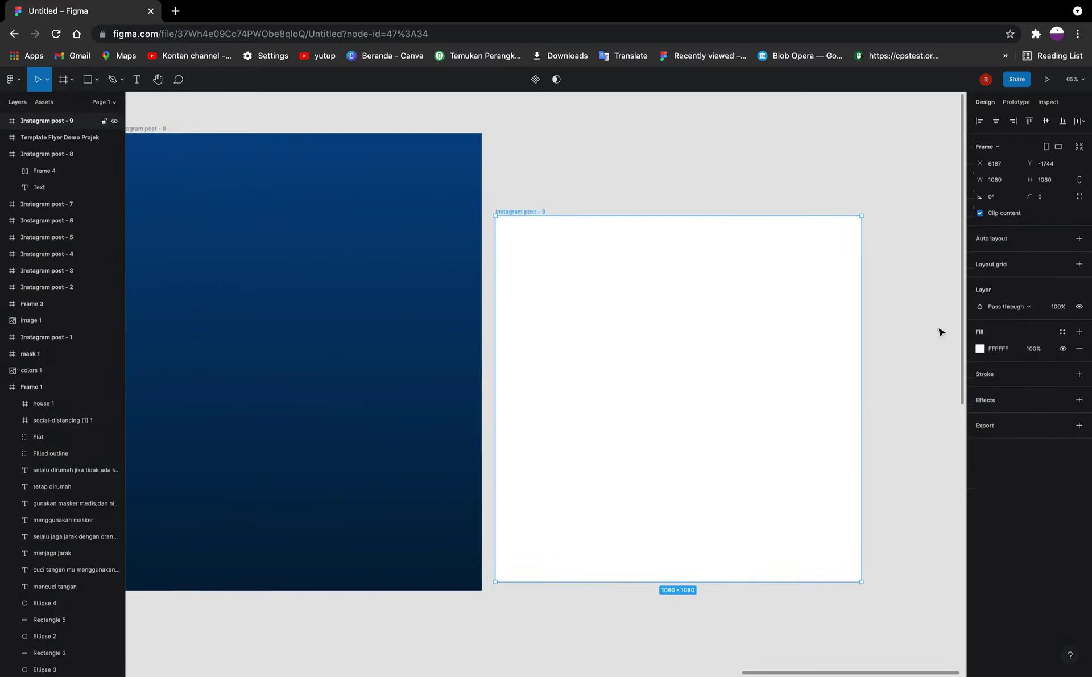
drag(634, 216, 624, 135)
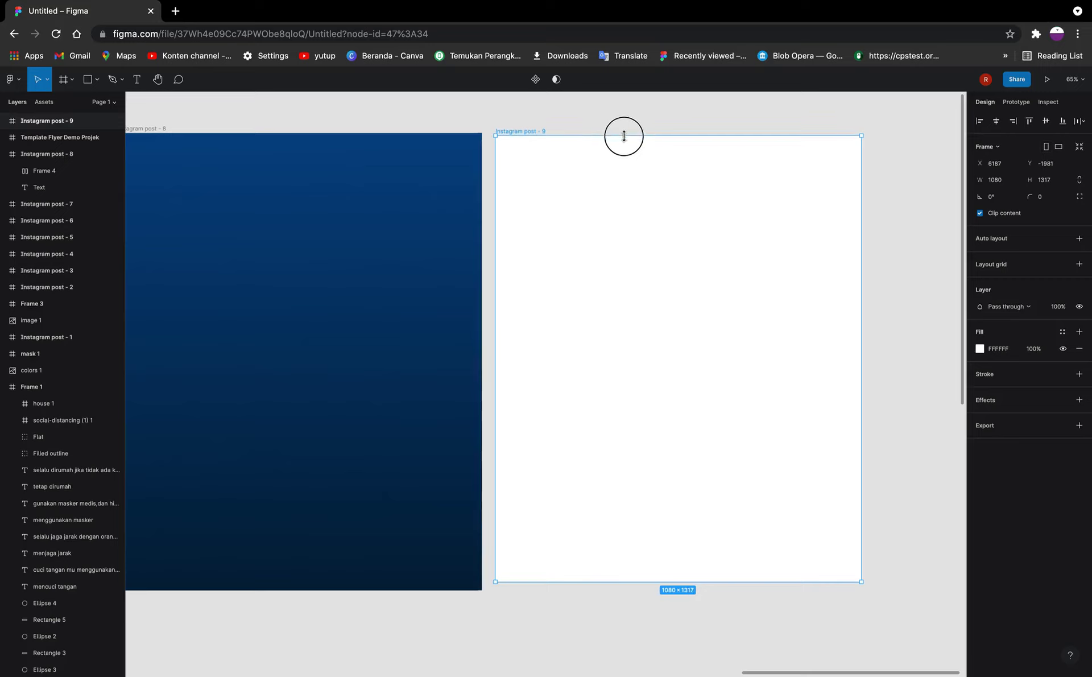
Step: Give post 9 a linear gradient fill from dark red at the top to white at the bottom
click(979, 349)
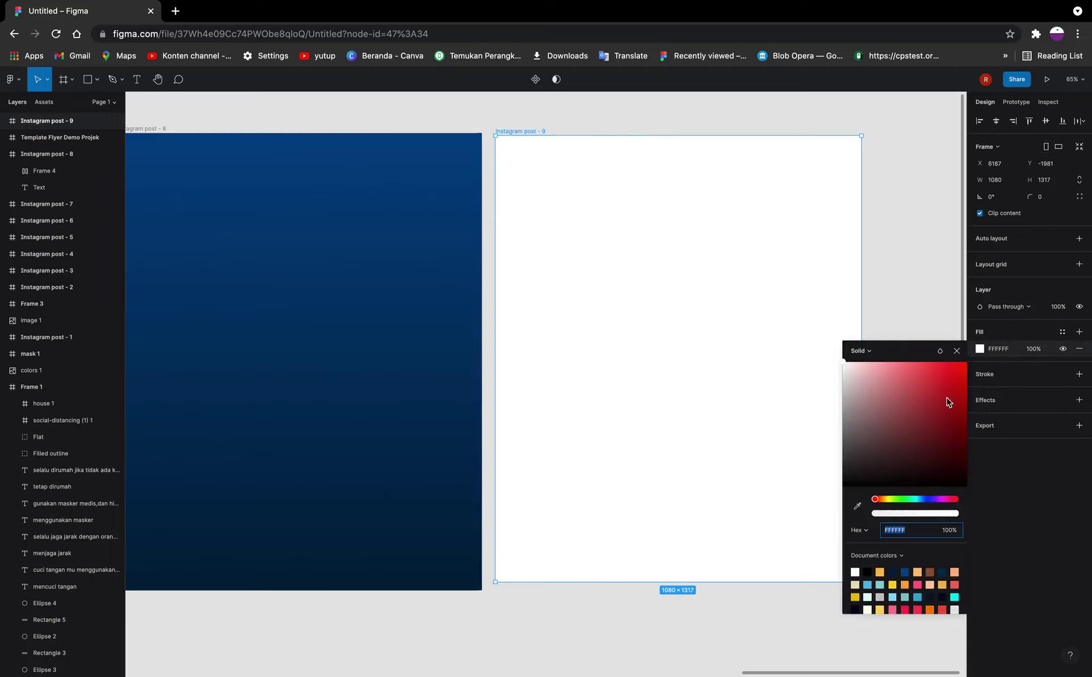
mouse_move(908, 408)
mouse_down()
mouse_move(849, 434)
mouse_move(883, 409)
mouse_up()
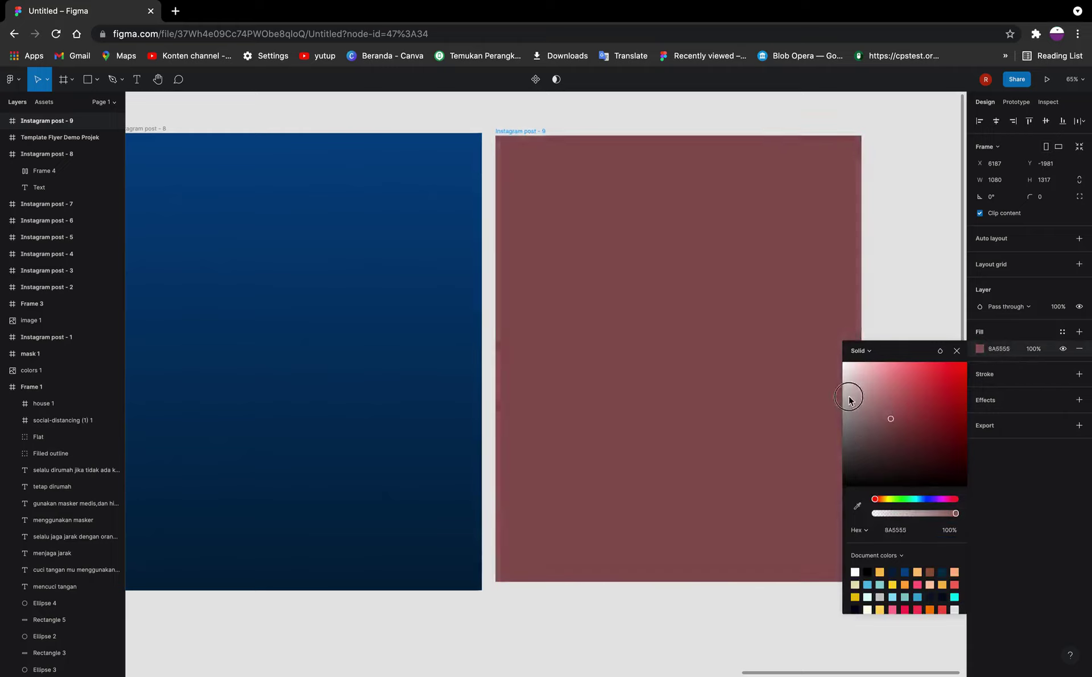
click(868, 397)
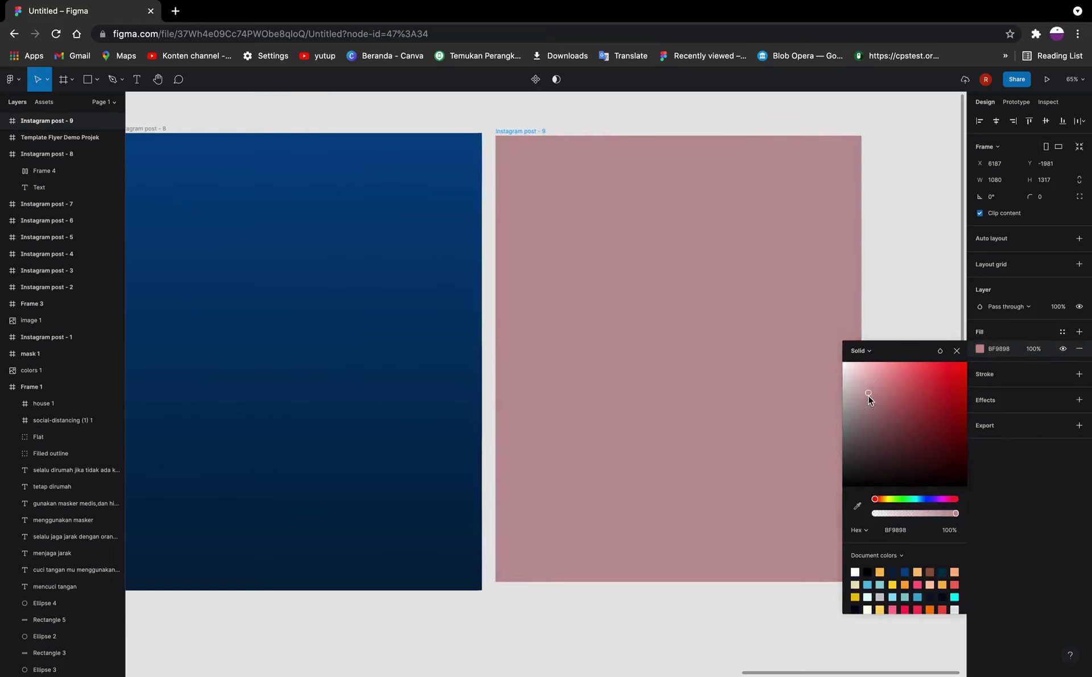
click(864, 351)
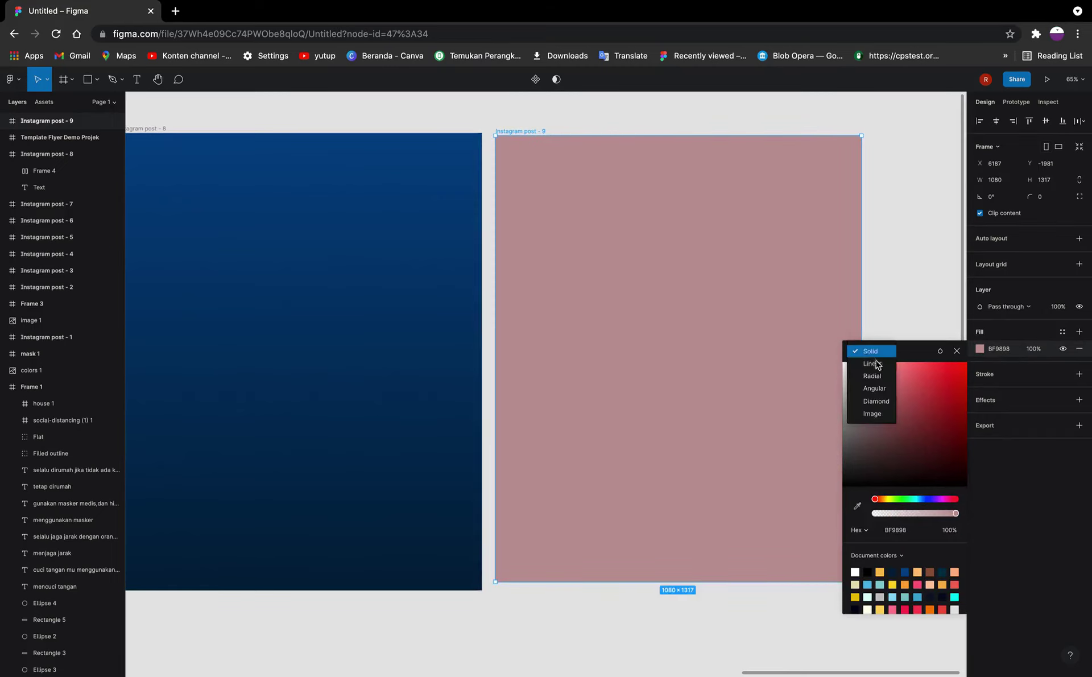
click(879, 364)
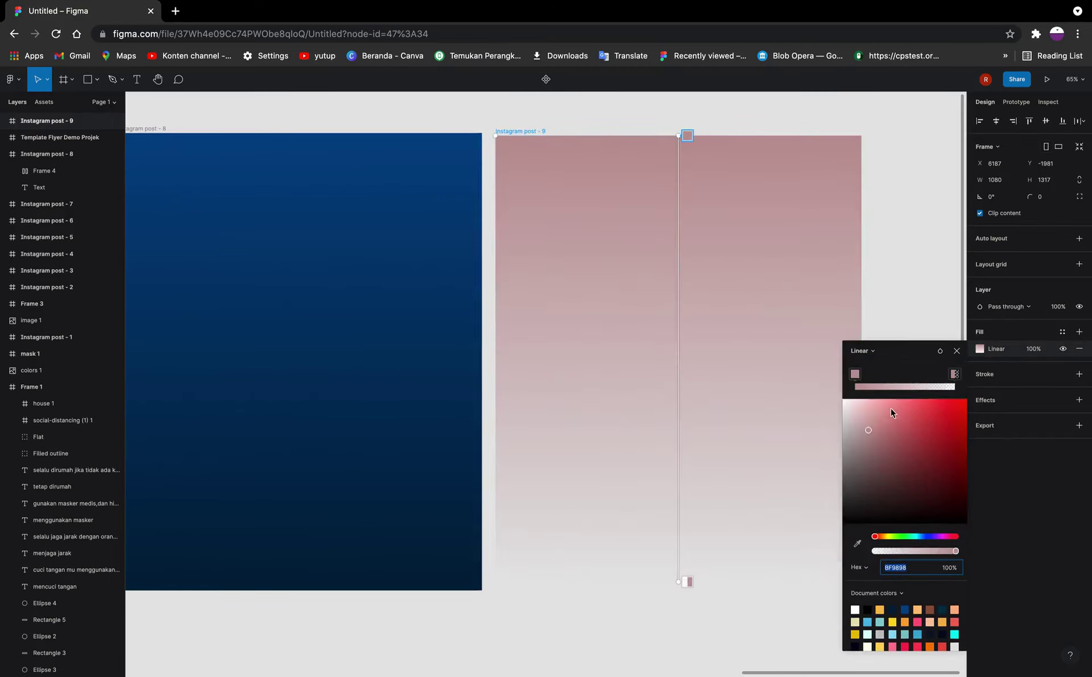
mouse_move(891, 426)
mouse_down()
mouse_move(1028, 397)
mouse_move(934, 453)
mouse_up()
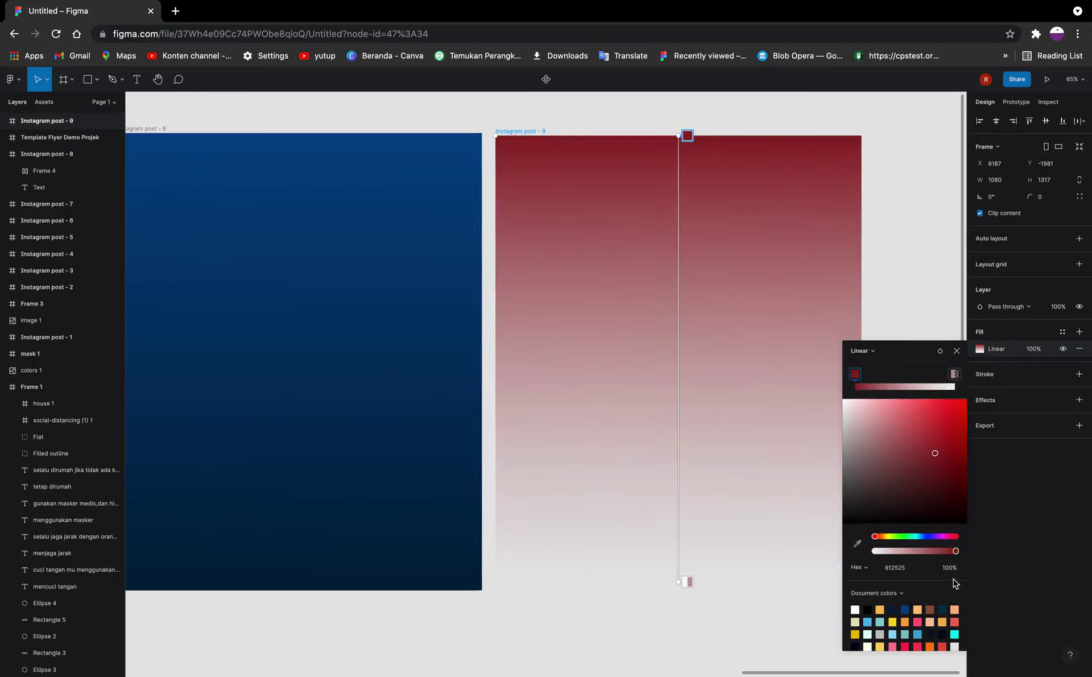
click(954, 374)
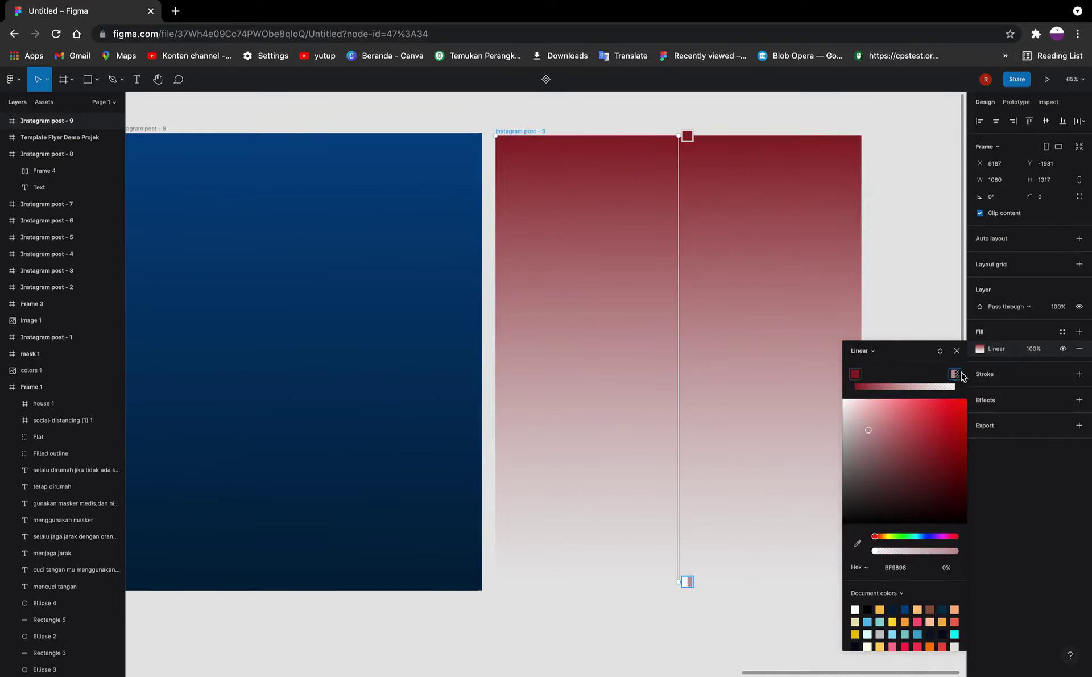
drag(926, 430, 815, 600)
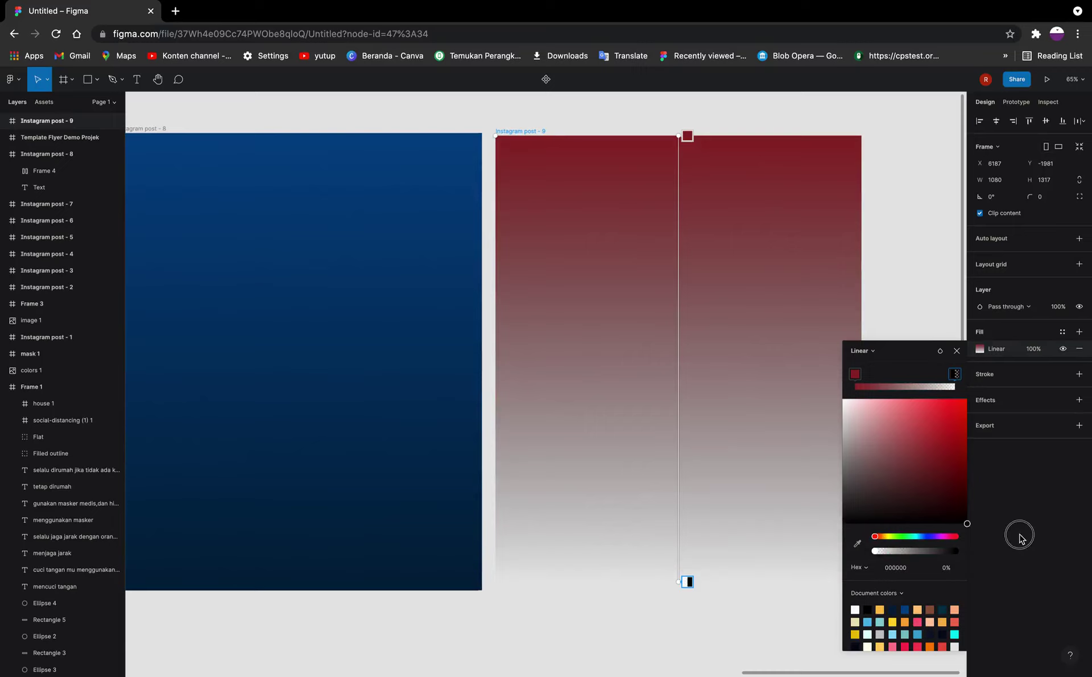
mouse_move(872, 426)
mouse_down()
mouse_move(840, 401)
mouse_move(1000, 393)
mouse_up()
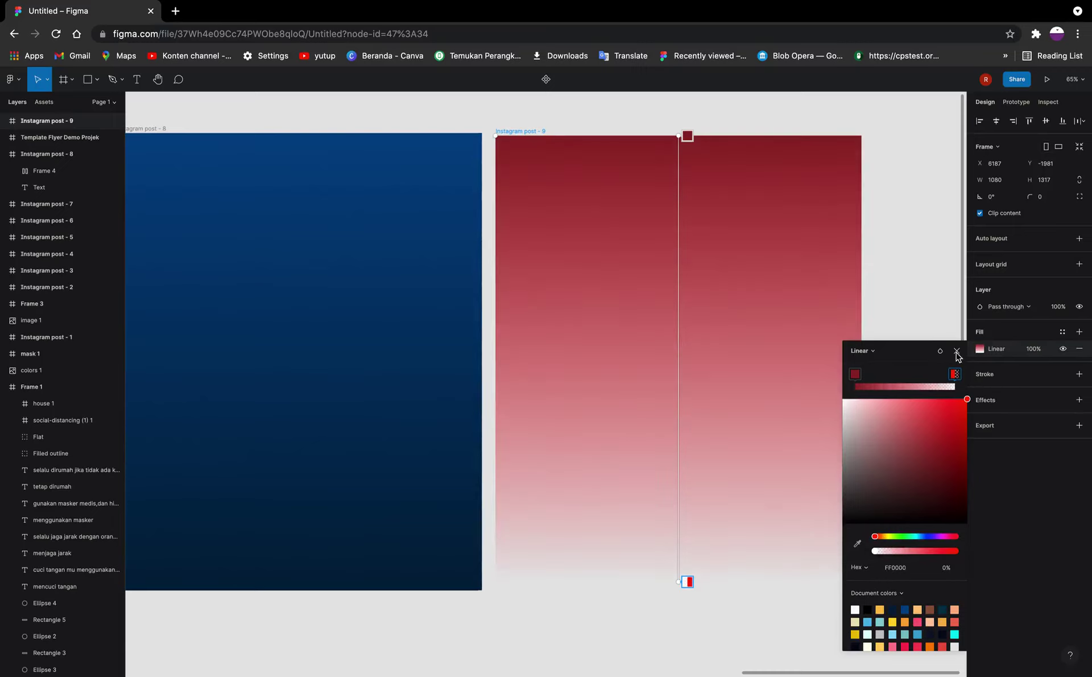
click(956, 352)
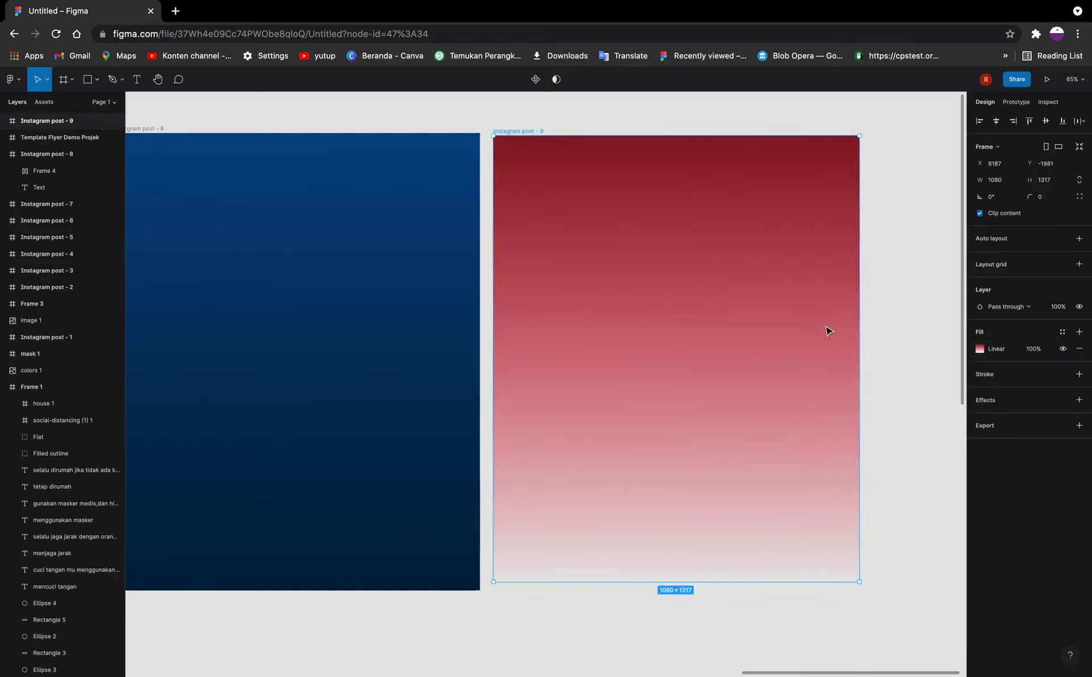
Step: Set post 9's top gradient stop to FF0000 and its bottom stop to black 000000
scroll(829, 329, right, 3)
scroll(840, 324, left, 5)
scroll(840, 324, down, 2)
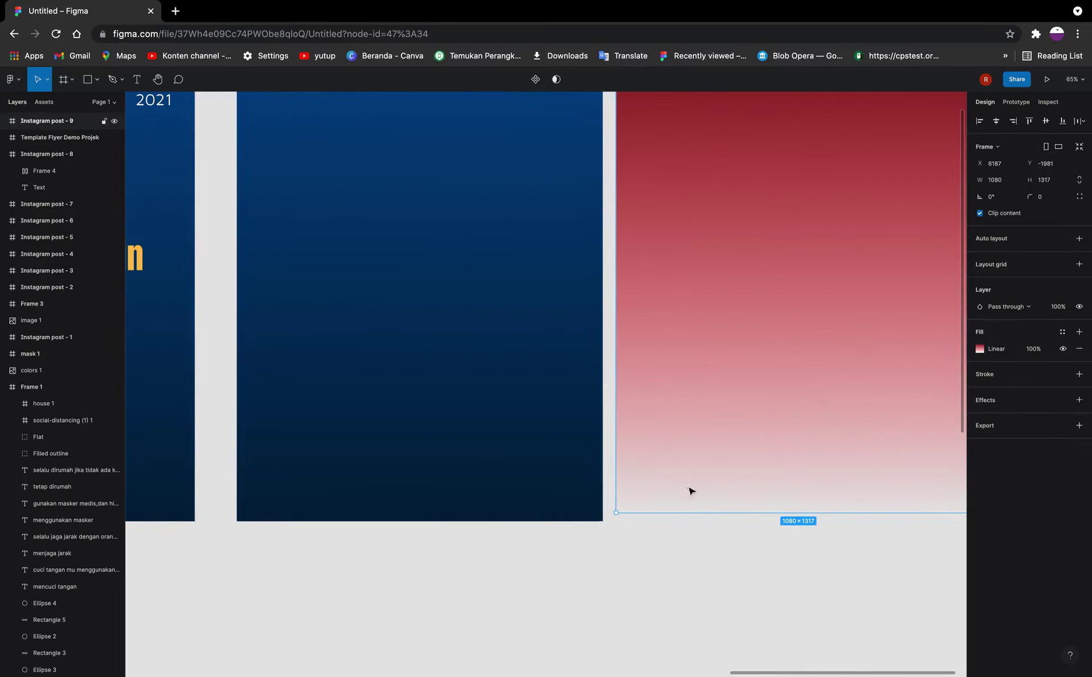
click(979, 349)
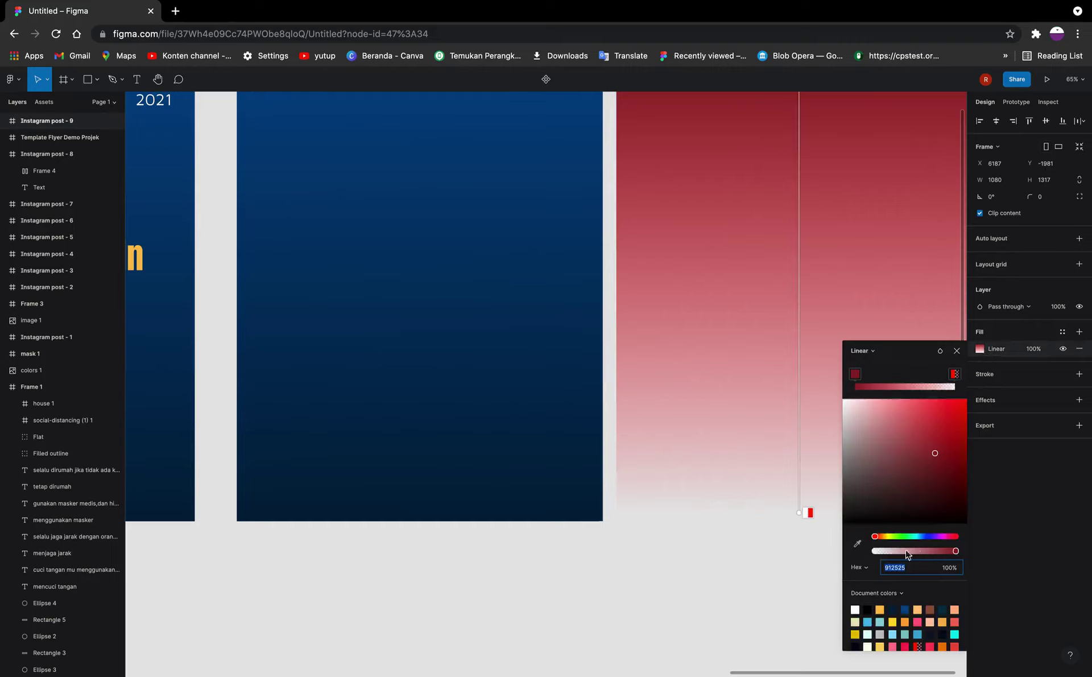
scroll(859, 604, down, 2)
scroll(859, 605, up, 2)
drag(955, 552, 989, 543)
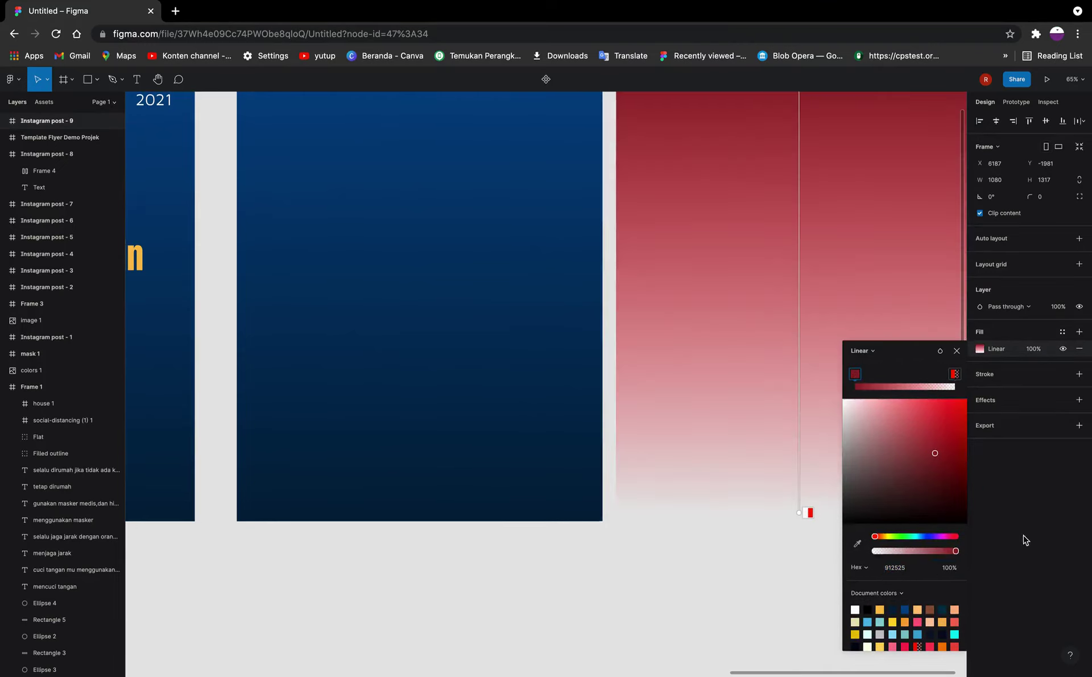
click(867, 609)
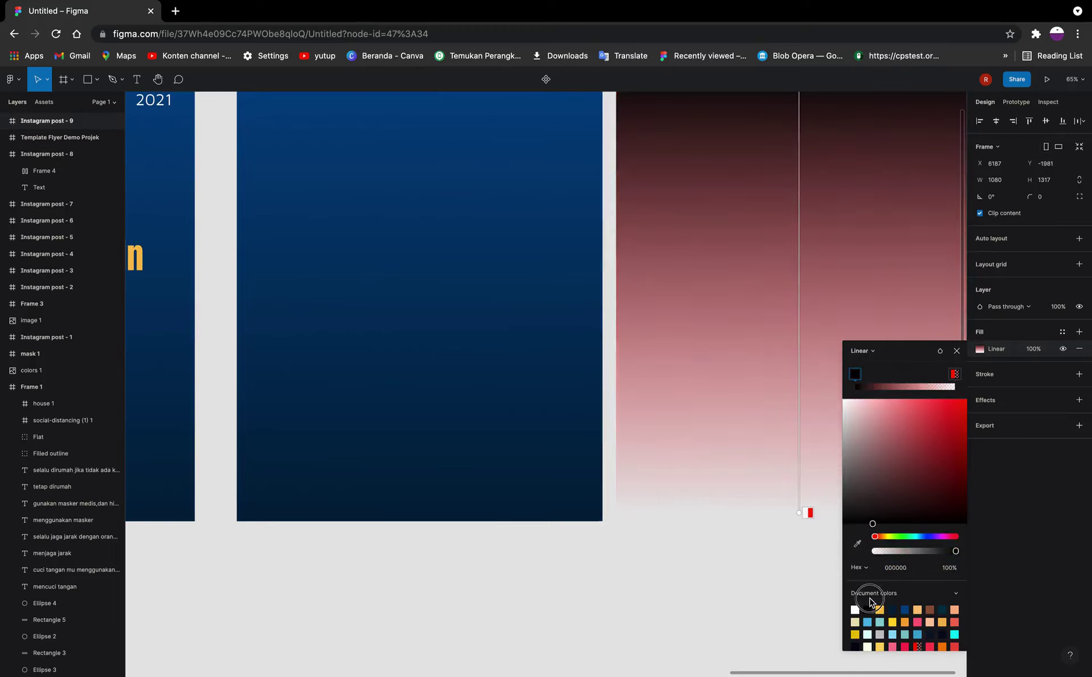
drag(871, 522, 1000, 385)
click(955, 373)
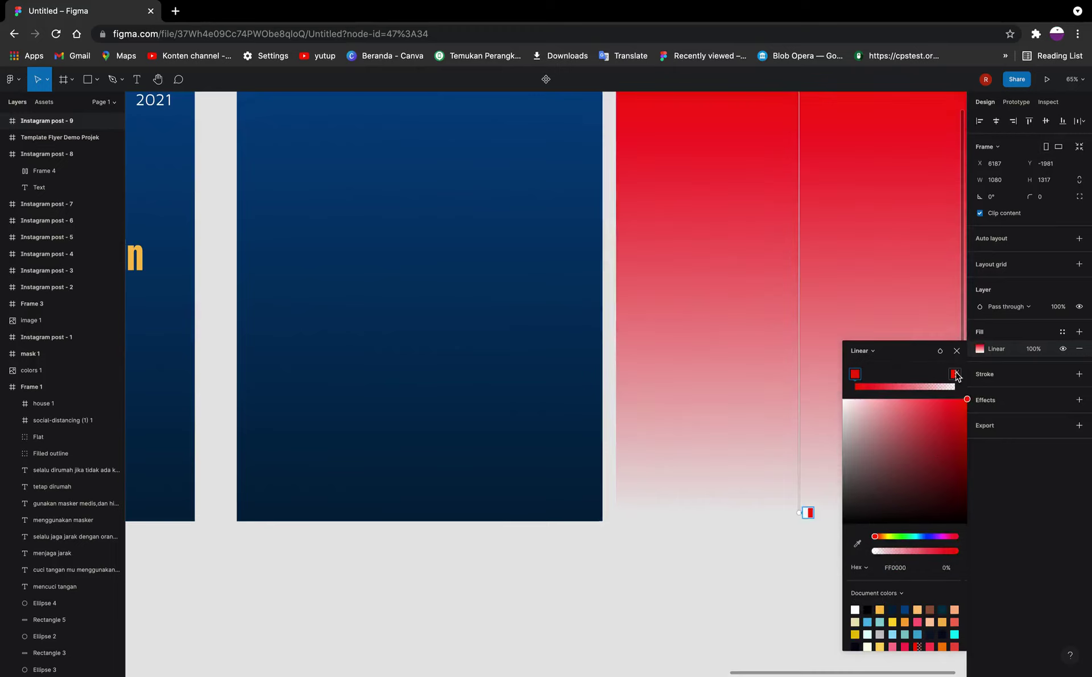
drag(957, 425, 827, 606)
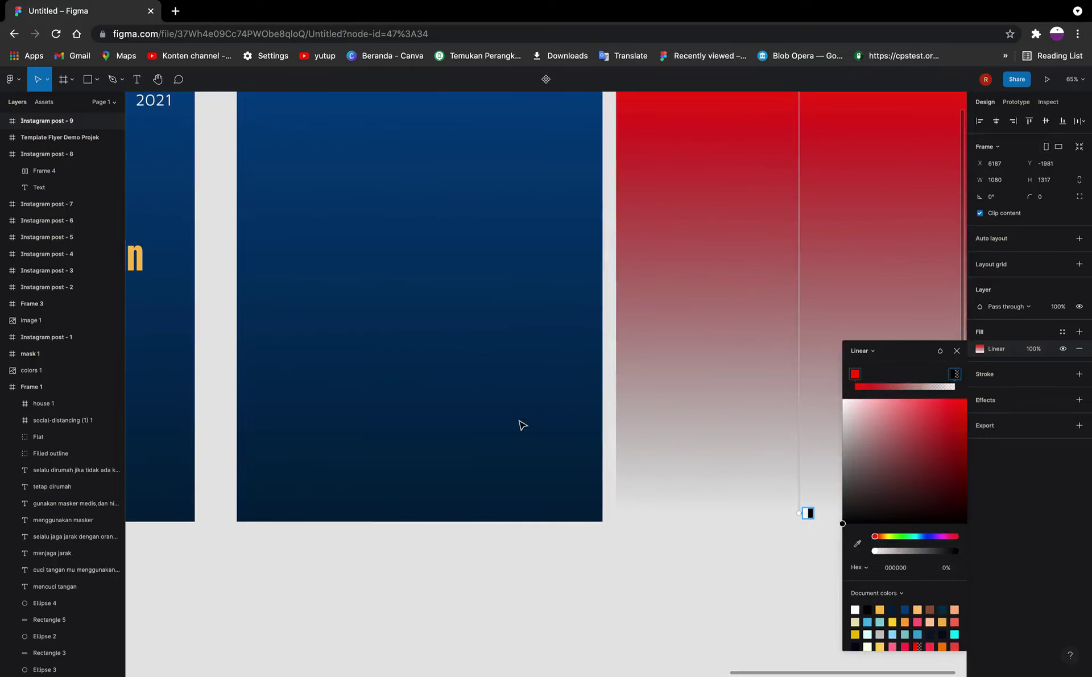
scroll(522, 424, up, 5)
click(261, 191)
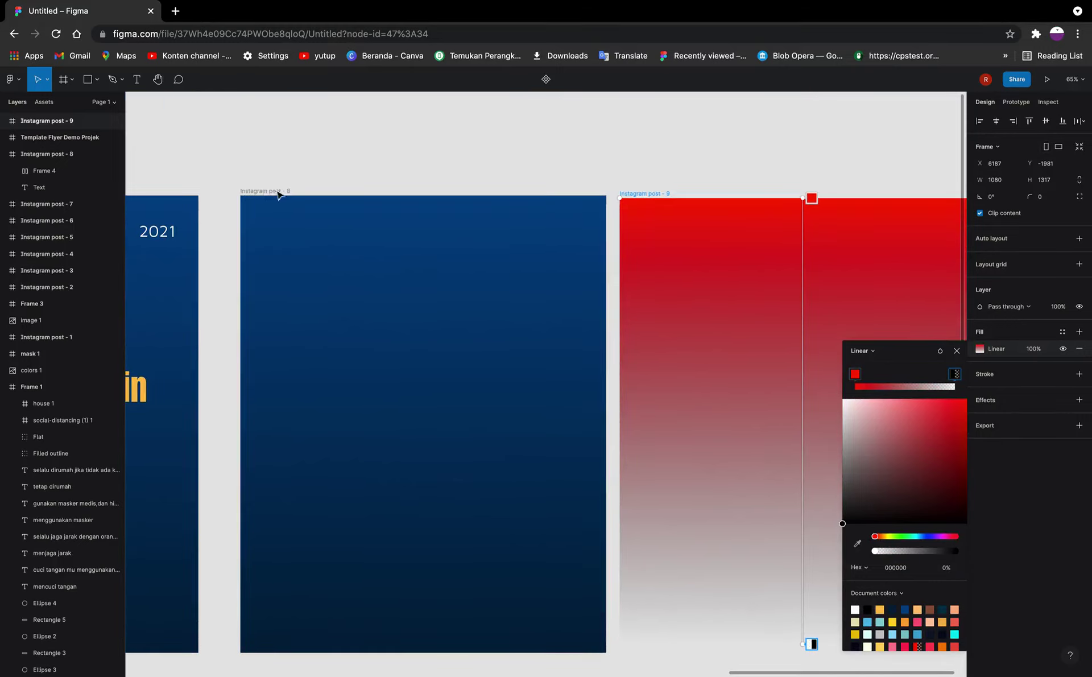
Step: Paste a darker navy hex into post 8's top gradient stop
click(274, 192)
click(956, 351)
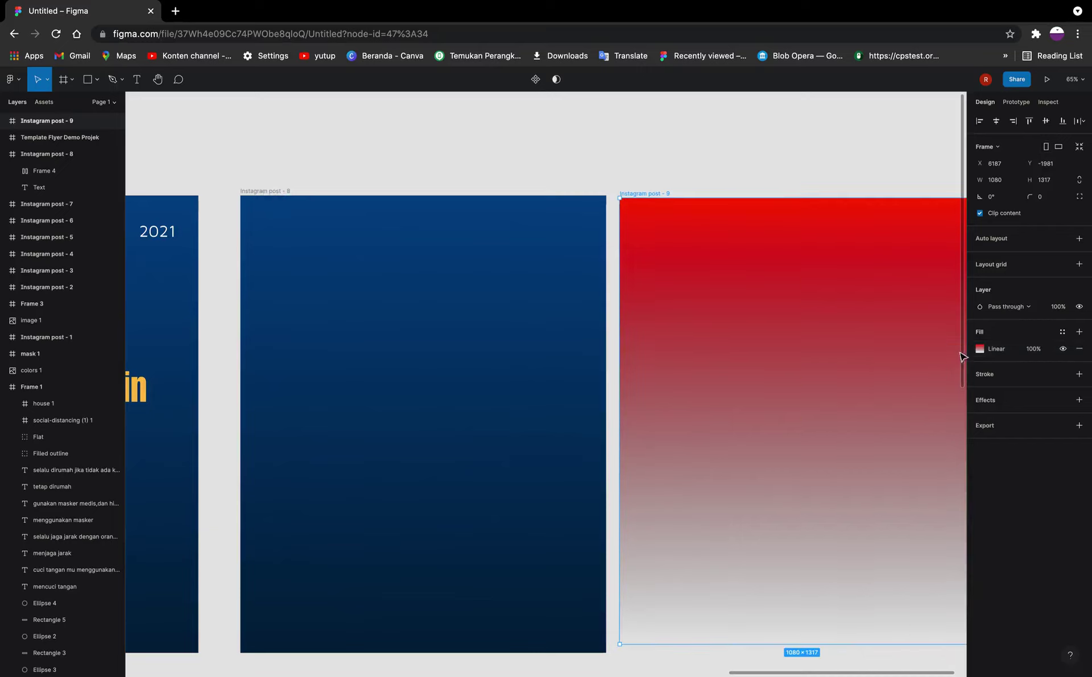
click(272, 193)
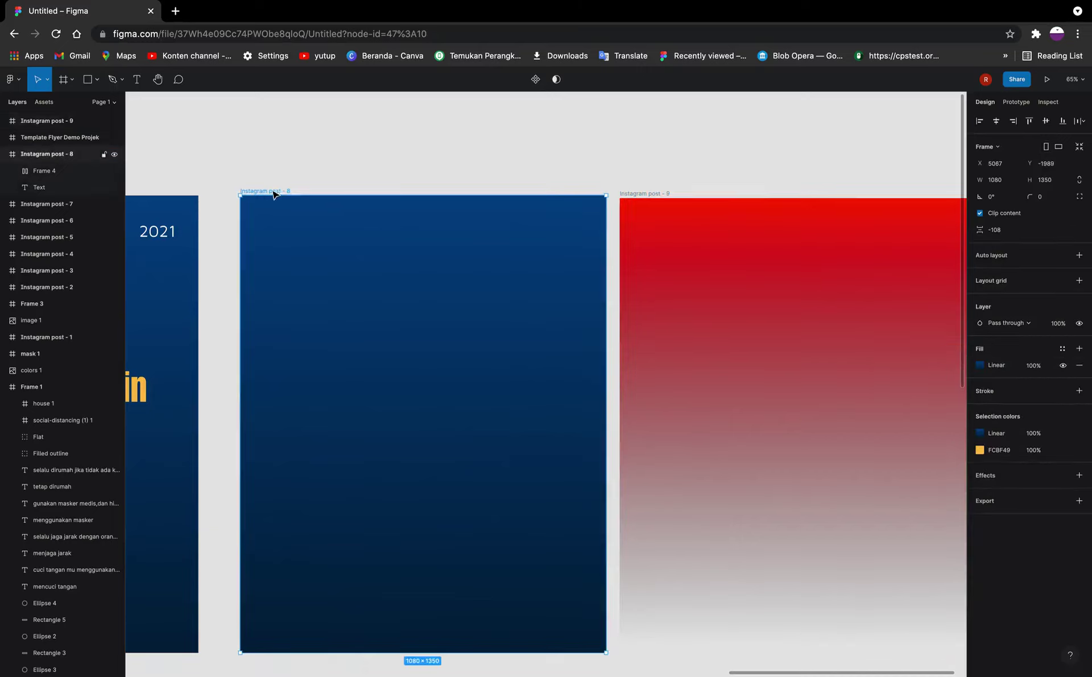
click(979, 370)
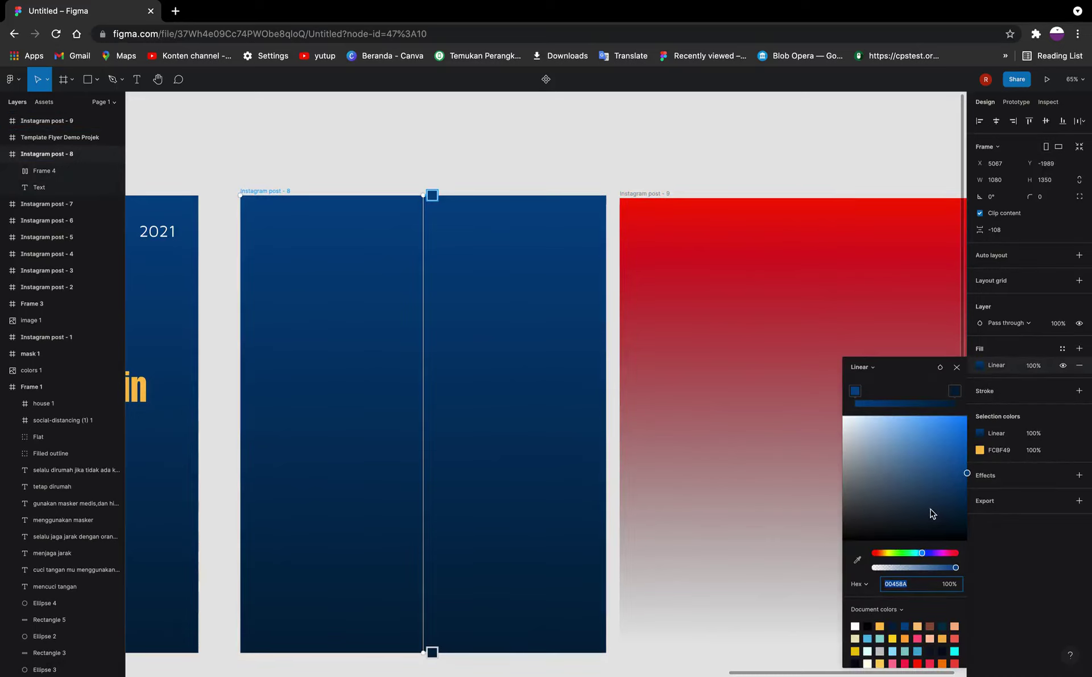
text(0D008A)
key(Return)
click(956, 366)
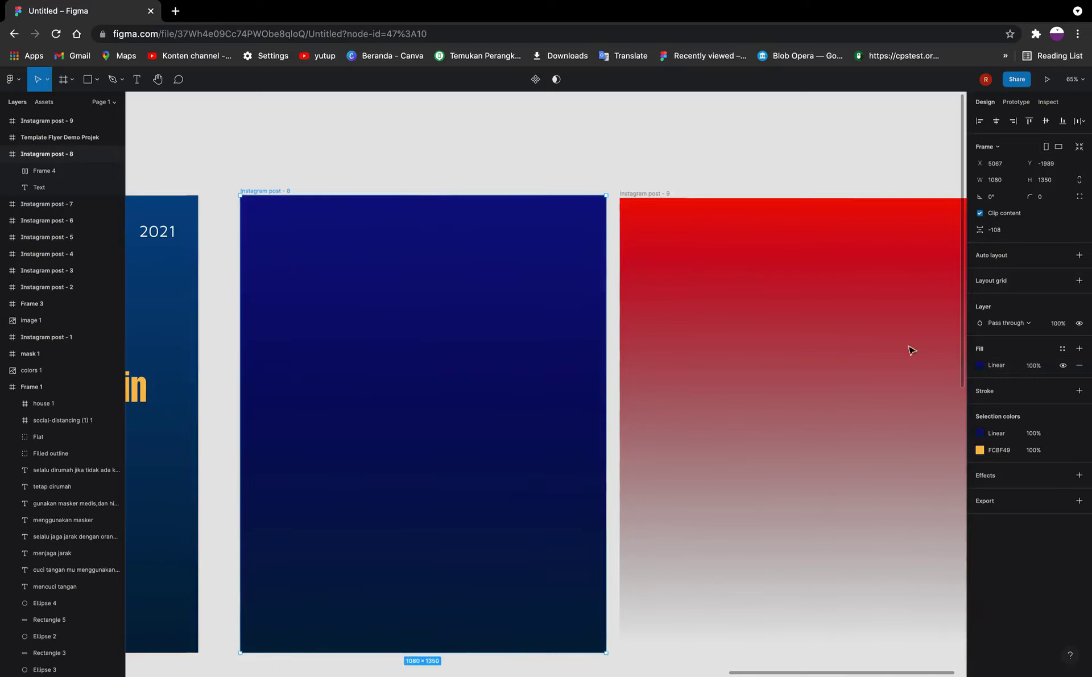
click(664, 194)
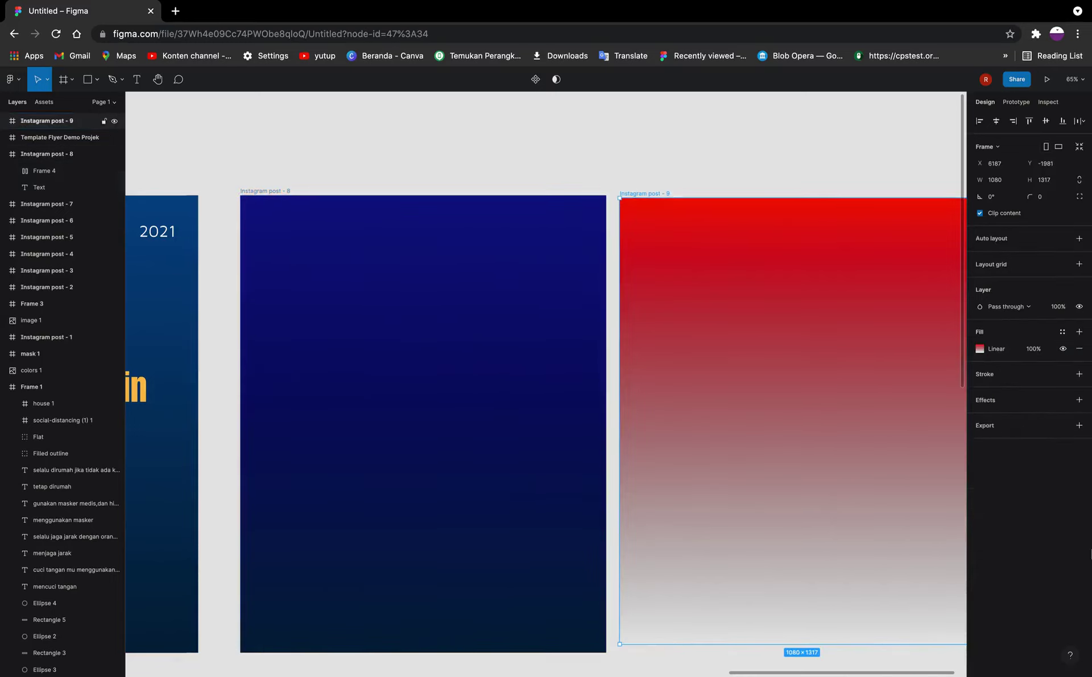
Step: Set post 9's top gradient stop to muted red 9E4040 and drag the bottom stop higher
click(979, 348)
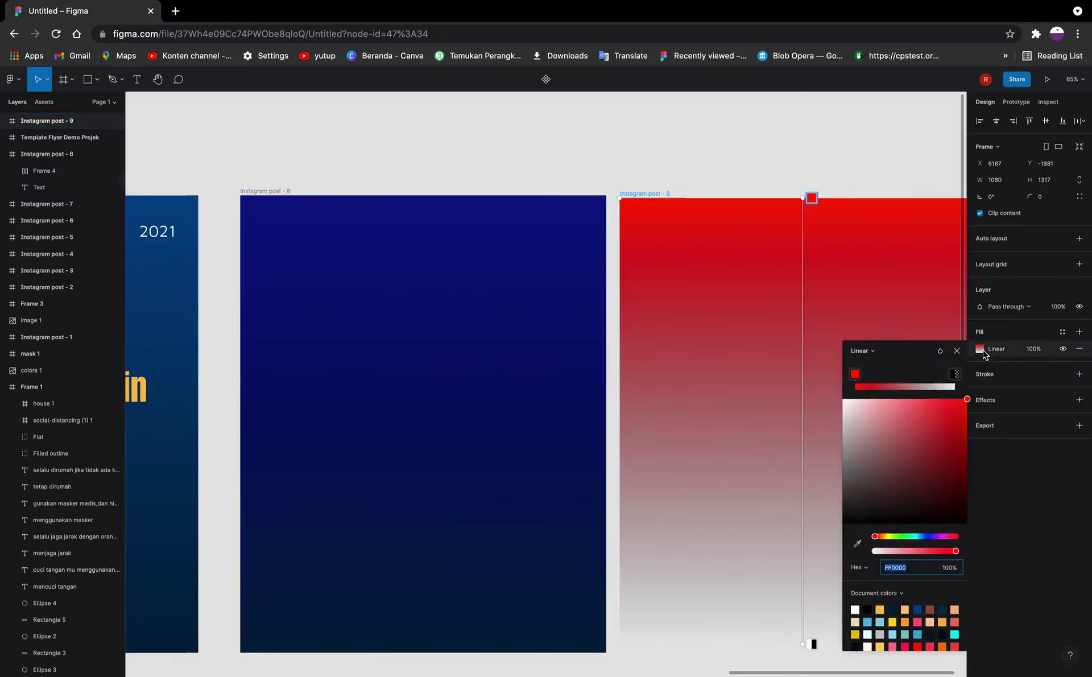
scroll(787, 487, right, 3)
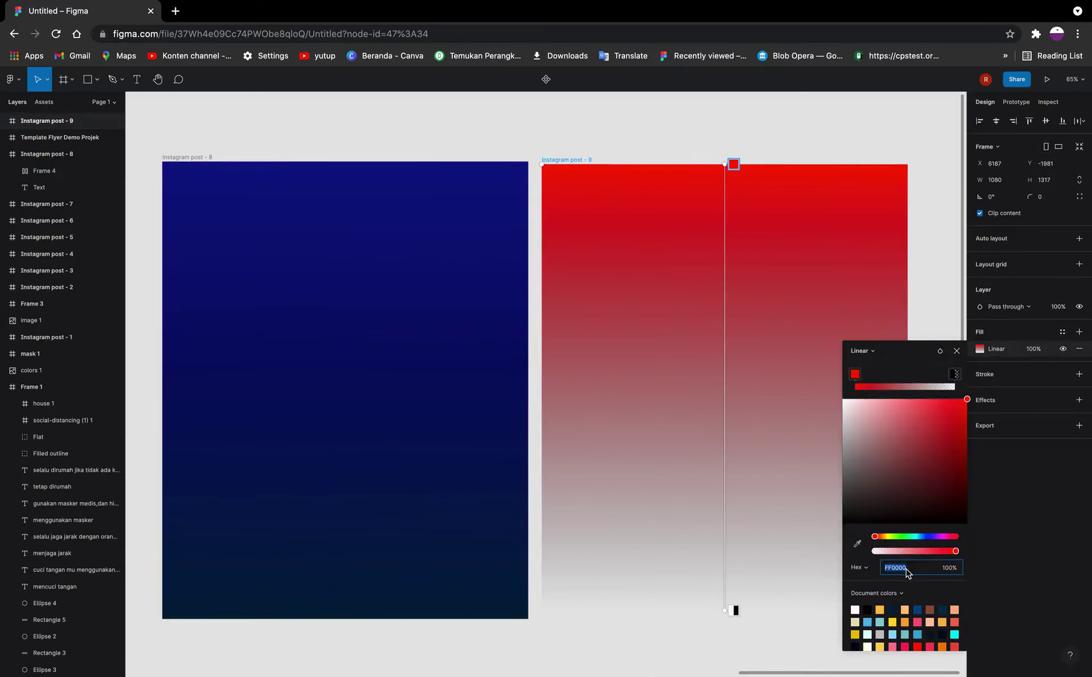
click(888, 486)
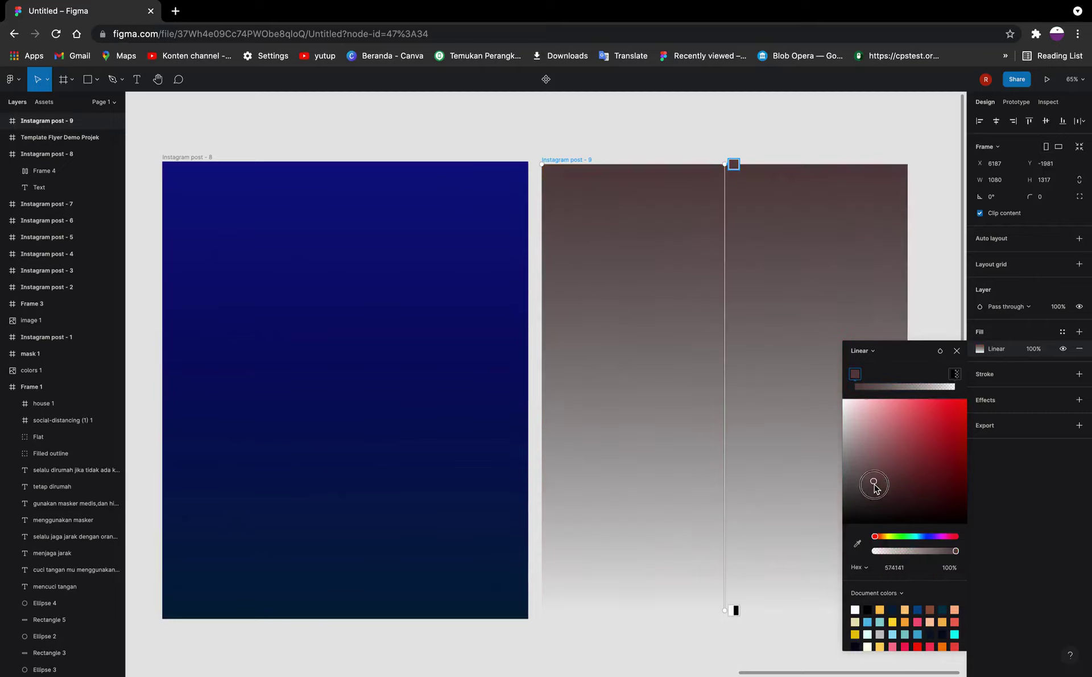
mouse_move(889, 486)
mouse_down()
mouse_move(938, 434)
mouse_move(916, 447)
mouse_up()
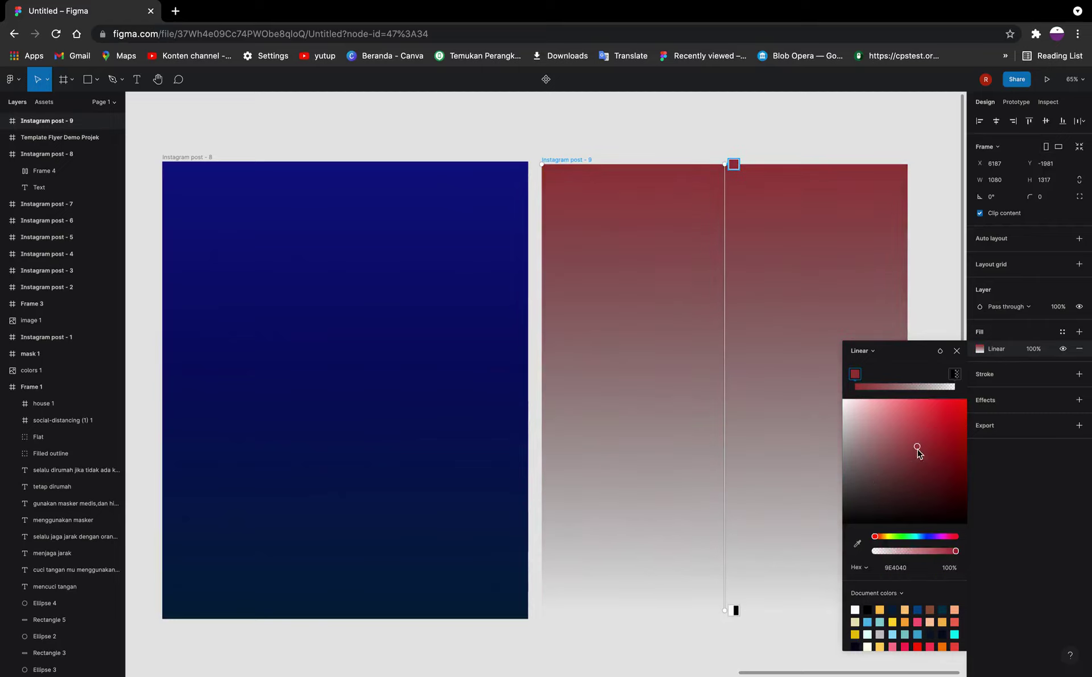
click(735, 610)
scroll(726, 654, down, 3)
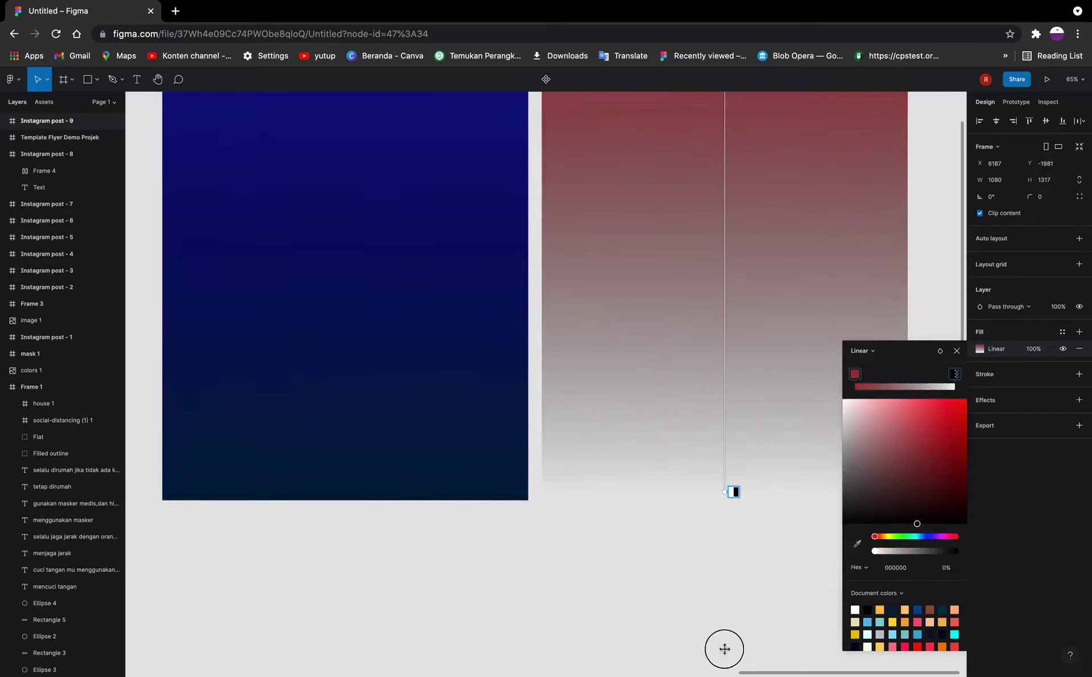
drag(732, 490, 732, 292)
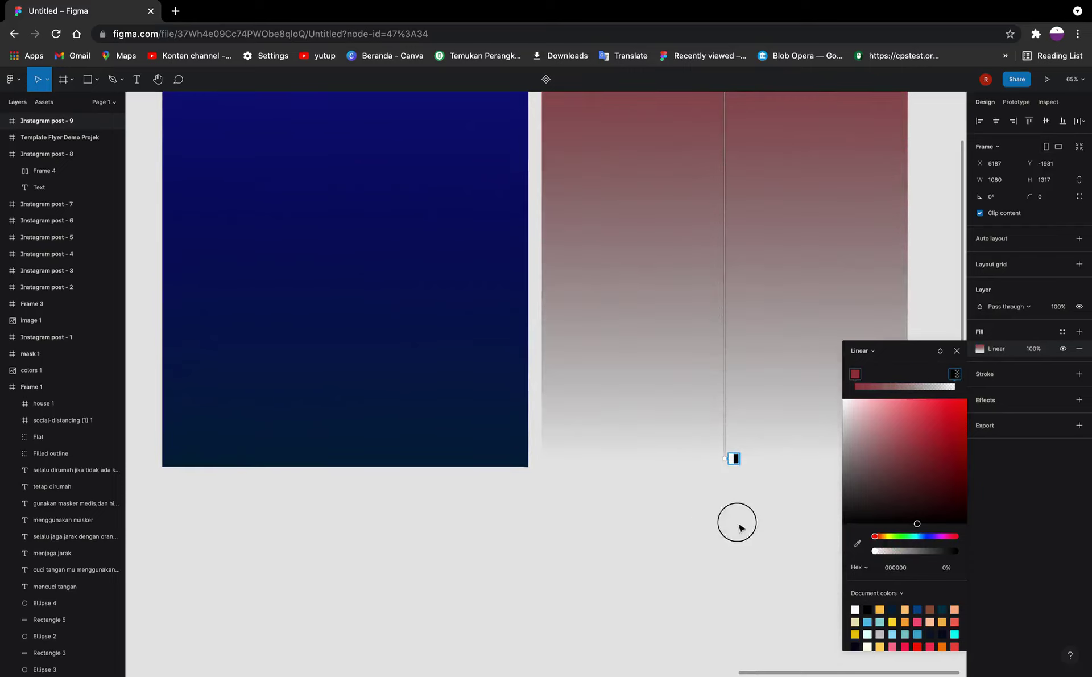
scroll(738, 526, up, 2)
scroll(739, 527, up, 1)
scroll(796, 466, up, 2)
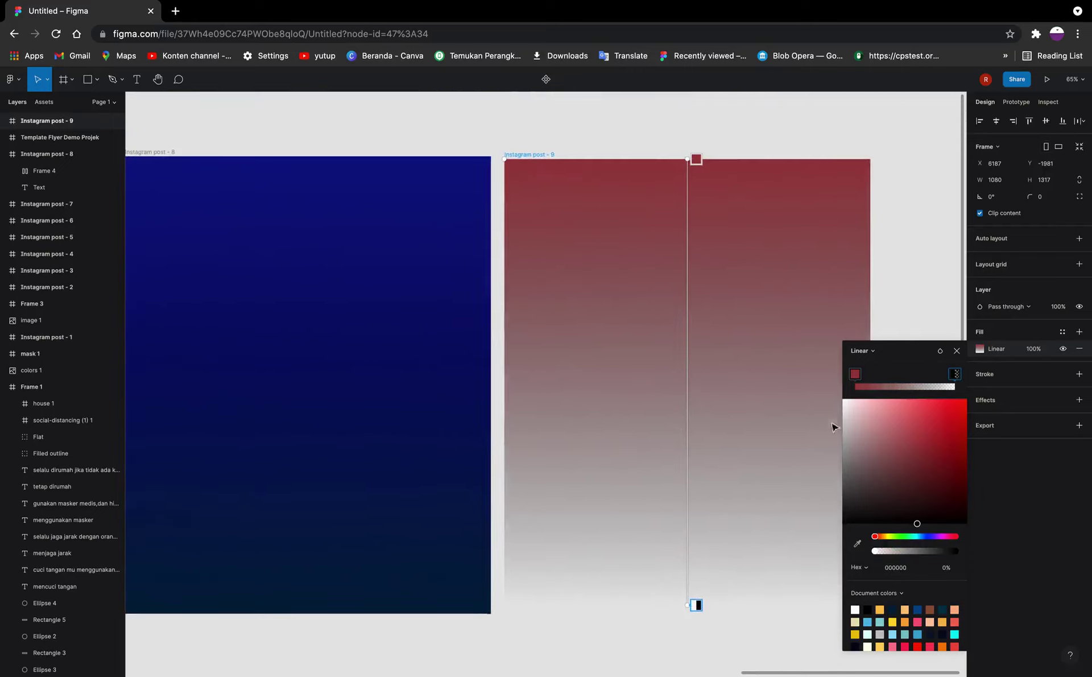
click(958, 352)
scroll(608, 370, left, 2)
scroll(609, 371, left, 3)
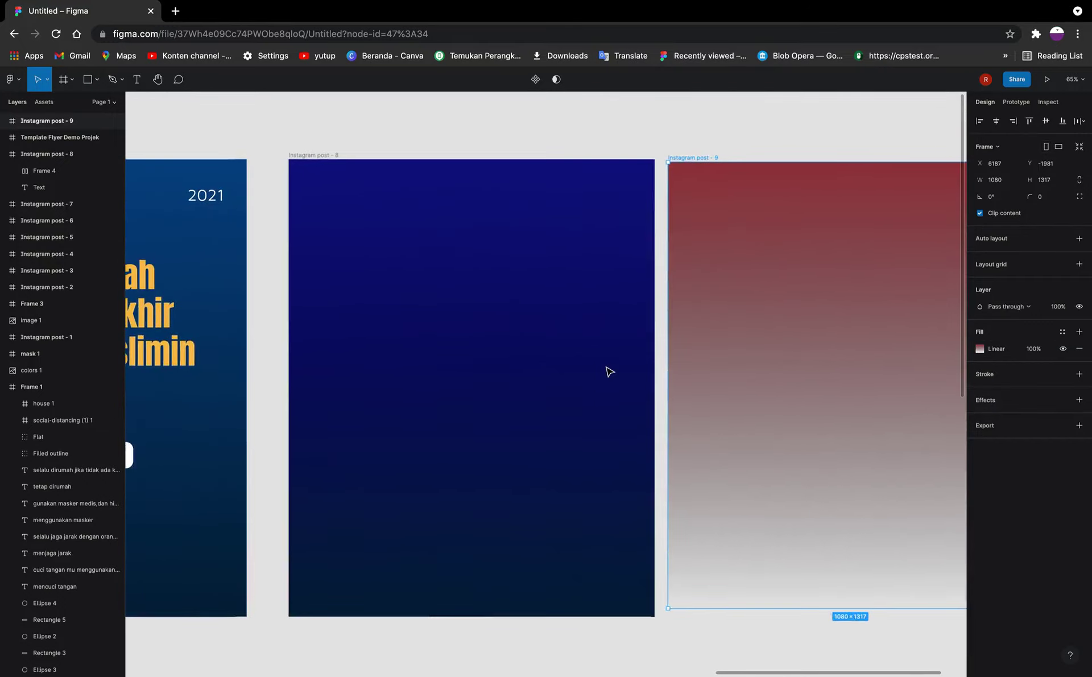
Step: Delete the Instagram post - 9 frame and scroll left across the carousel
key(Delete)
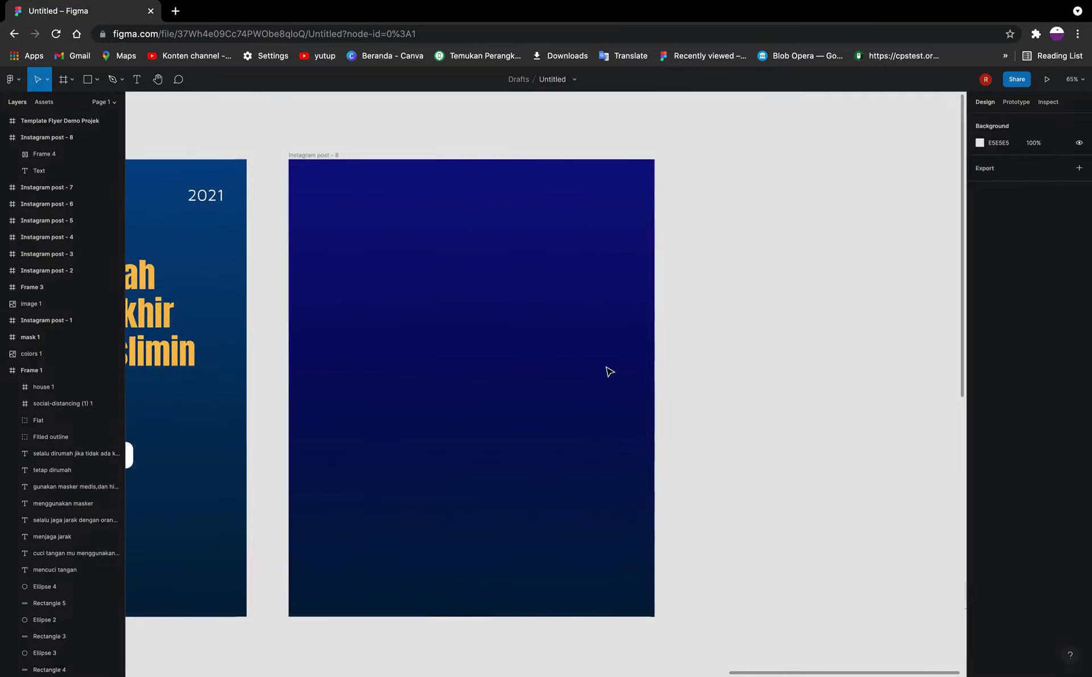
scroll(609, 372, left, 3)
scroll(620, 372, left, 1)
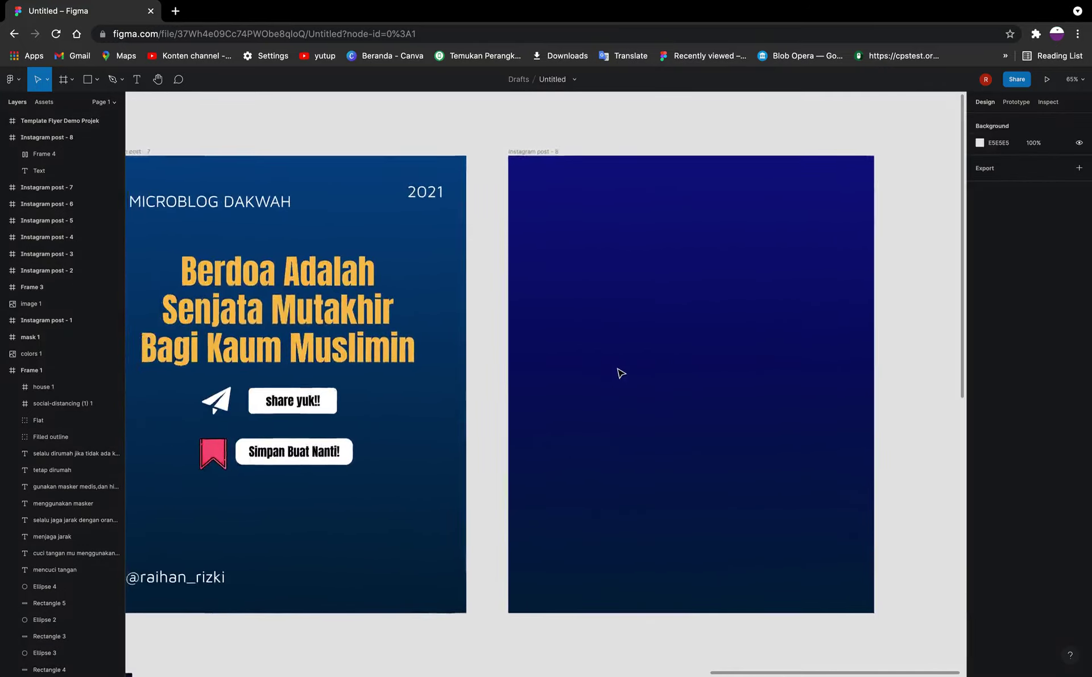
scroll(620, 373, left, 10)
scroll(739, 375, left, 6)
scroll(625, 381, left, 5)
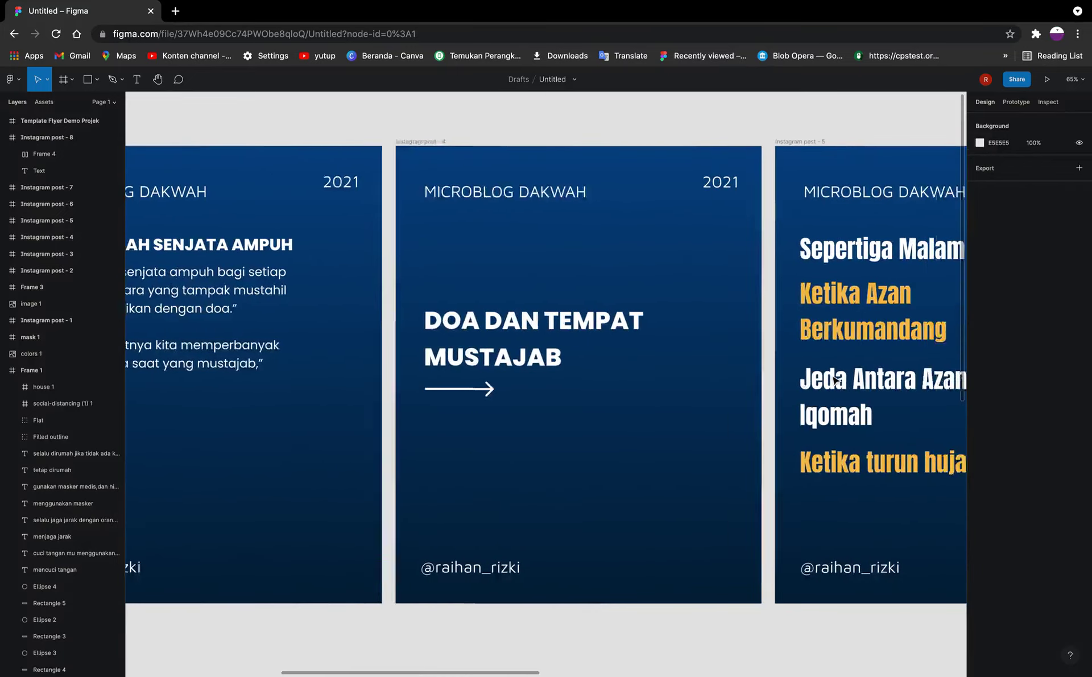
scroll(463, 383, left, 1)
scroll(469, 379, left, 4)
scroll(467, 380, left, 4)
scroll(467, 380, right, 2)
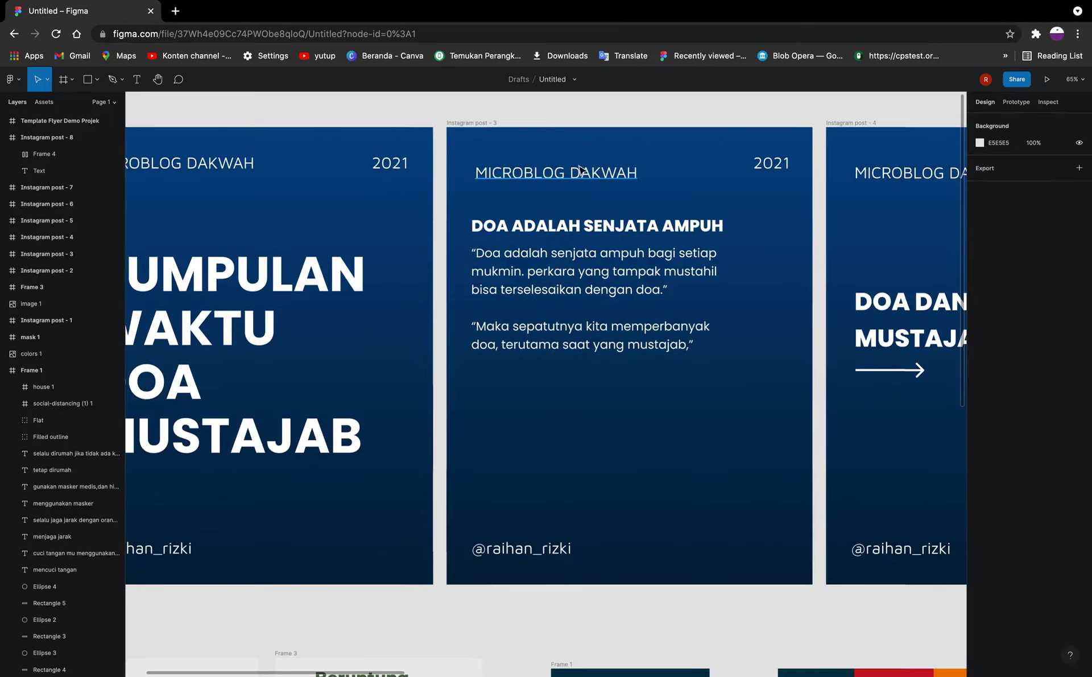
Step: Scroll right to review the remaining frames, ending at the empty post - 8
scroll(831, 279, right, 1)
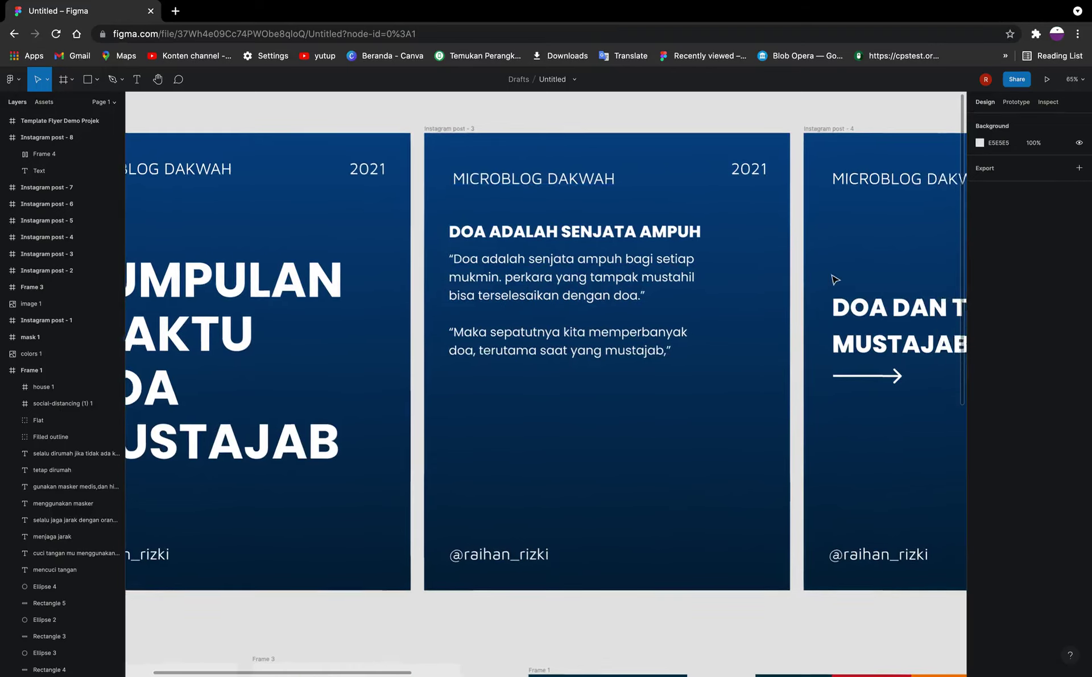
scroll(832, 279, right, 5)
scroll(832, 279, right, 8)
scroll(832, 279, right, 5)
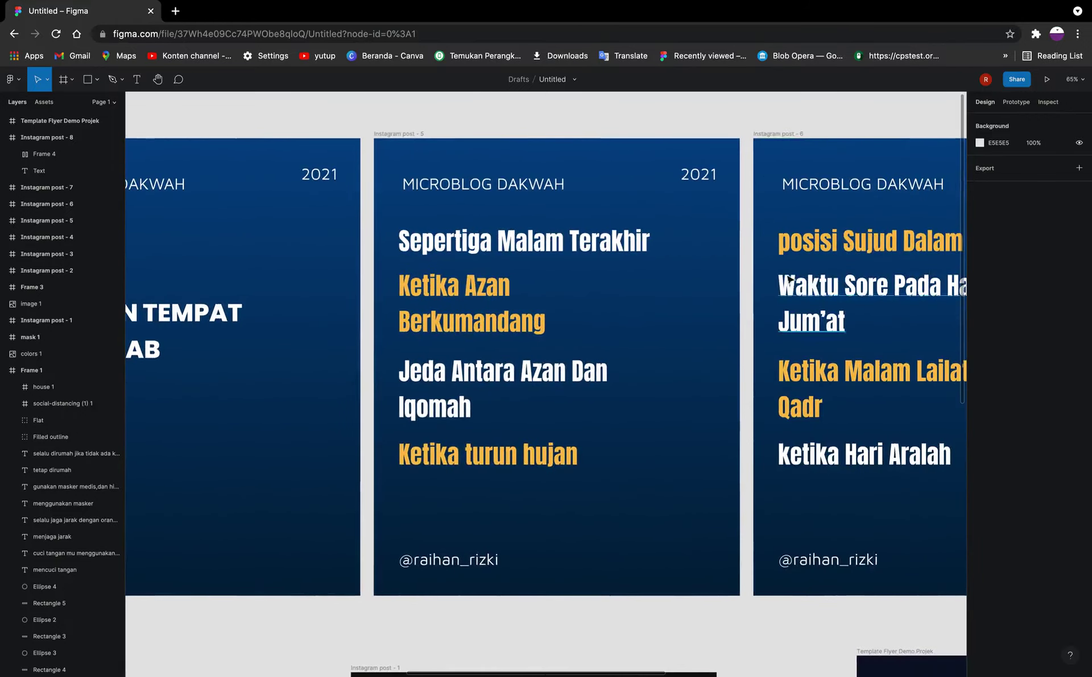
scroll(651, 431, right, 5)
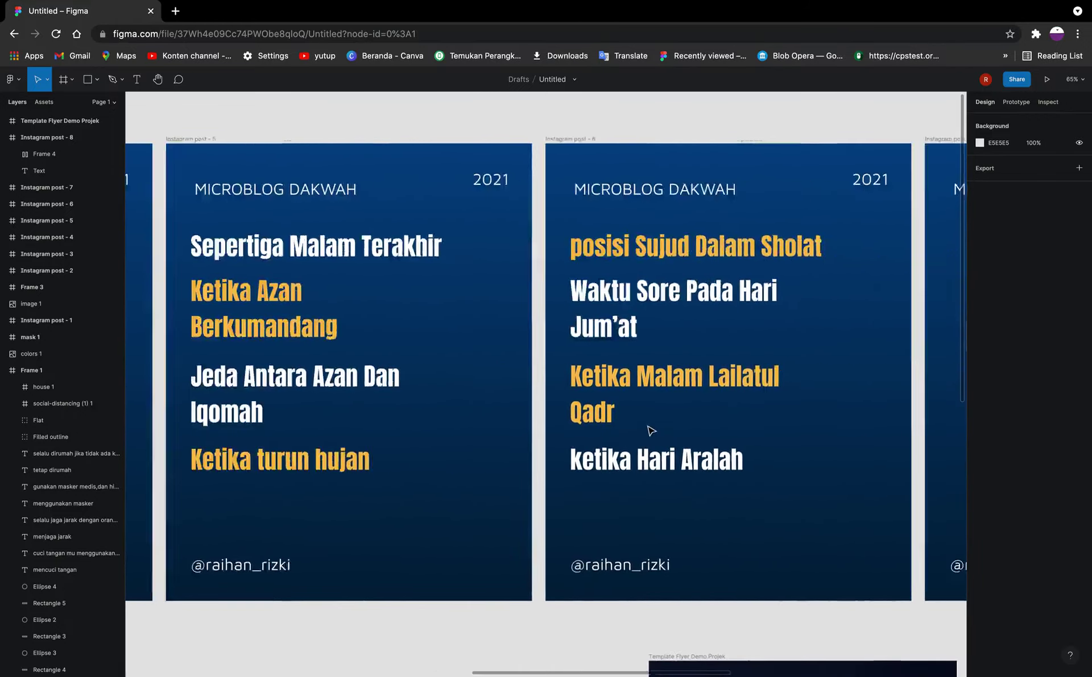
scroll(651, 430, right, 6)
scroll(651, 430, right, 6)
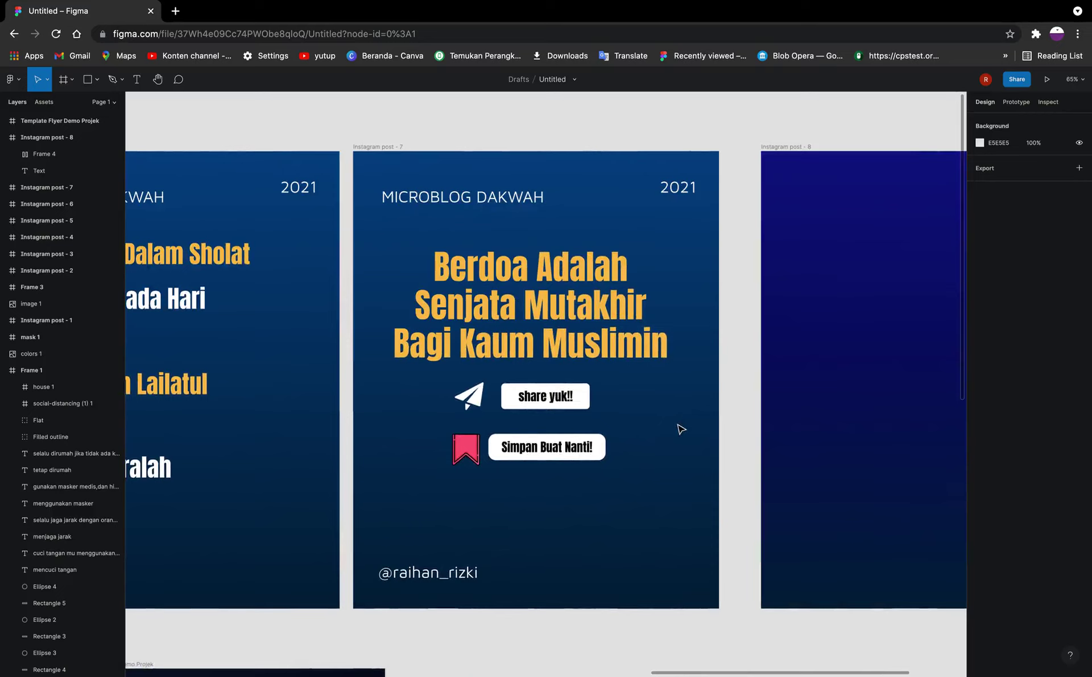
scroll(681, 428, right, 2)
scroll(730, 420, right, 3)
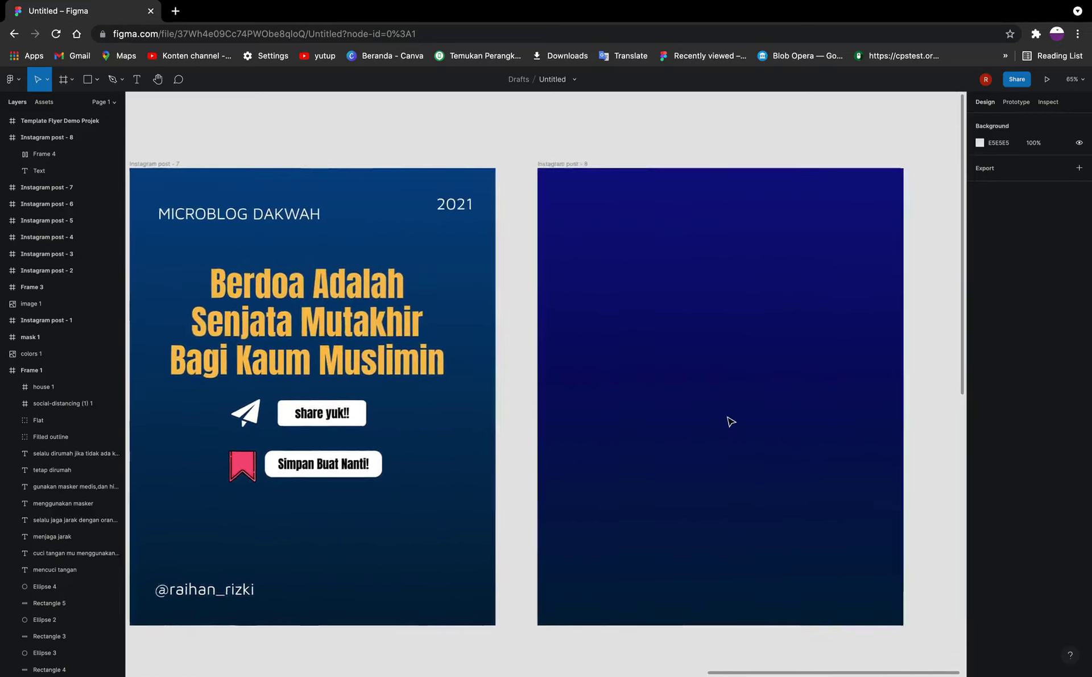
scroll(728, 421, right, 5)
Step: Delete the empty Instagram post - 8 frame, open a blank Chrome tab, and return to Figma
click(343, 169)
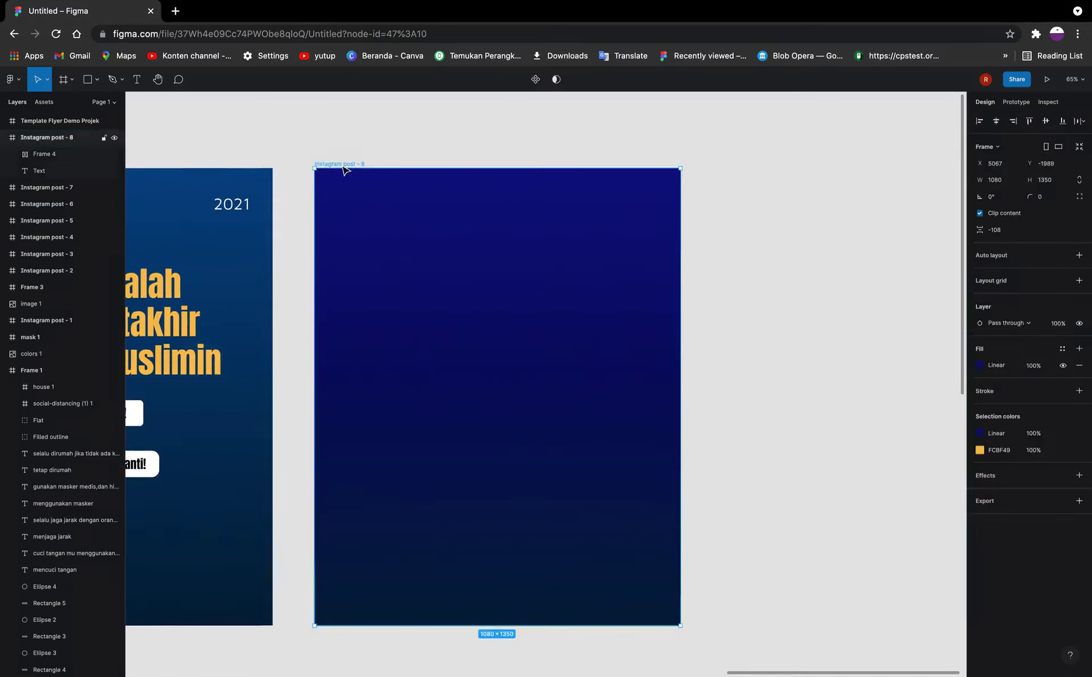
key(Delete)
scroll(546, 334, left, 3)
scroll(546, 334, left, 5)
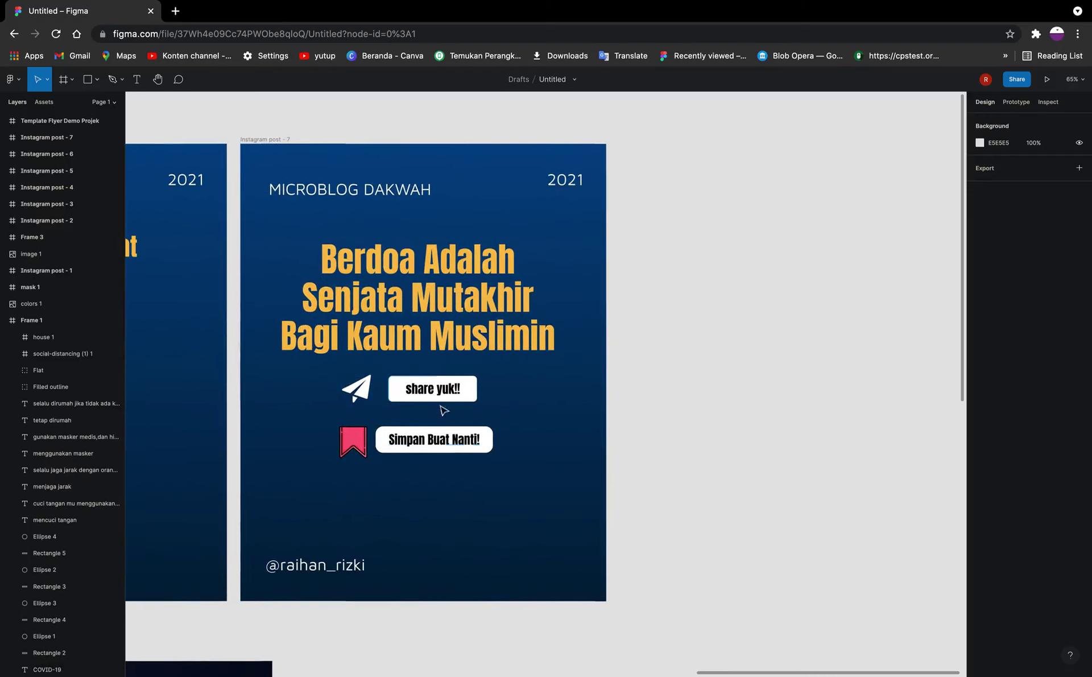
click(176, 11)
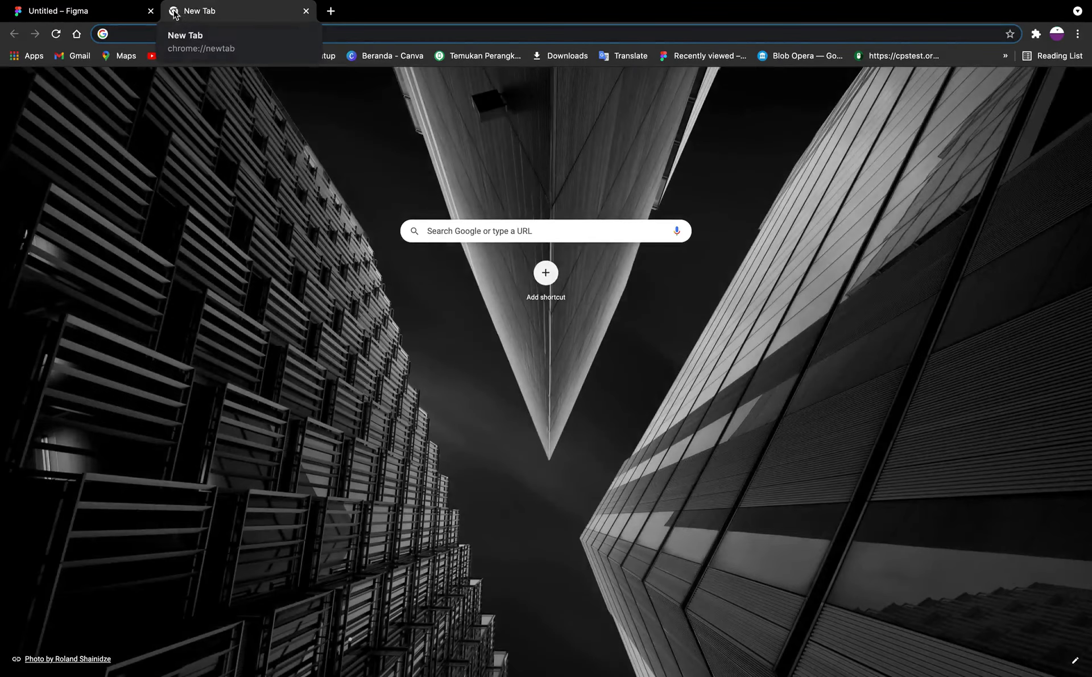
click(96, 12)
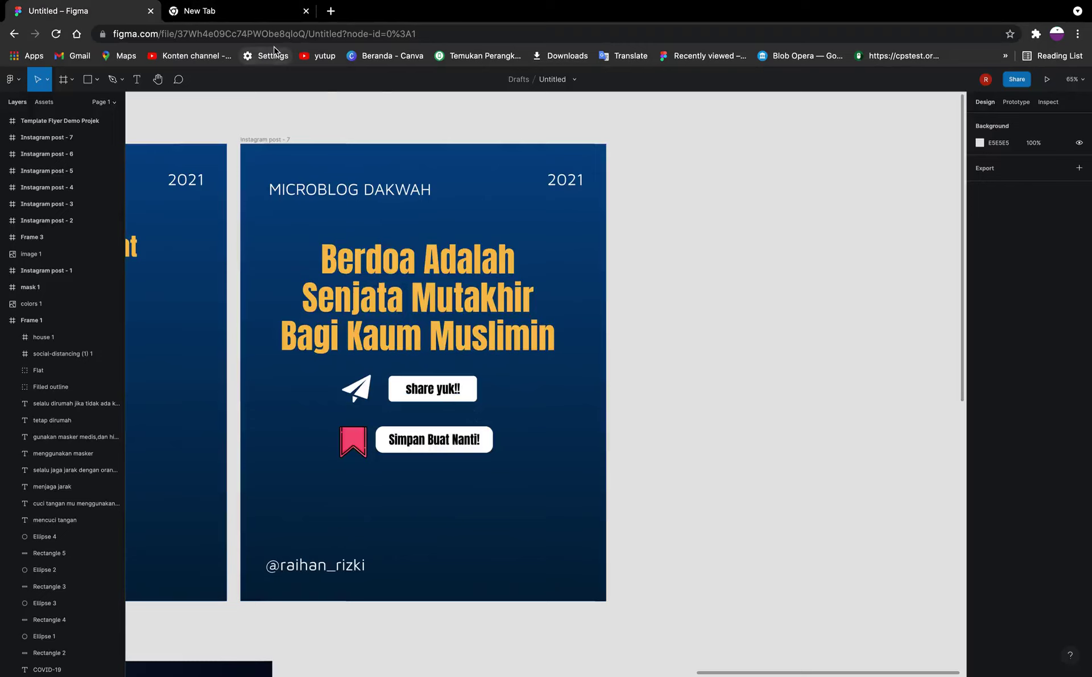
Step: Select and deselect the Waktu Sore text, then scroll left to Instagram post - 4
scroll(662, 455, left, 10)
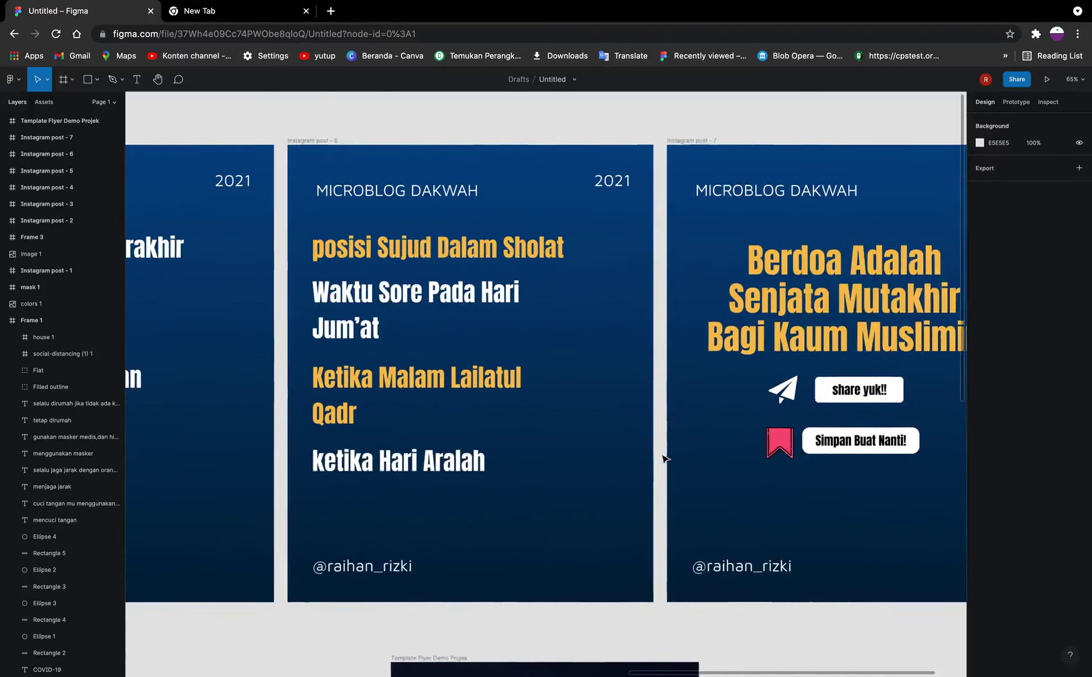
click(445, 276)
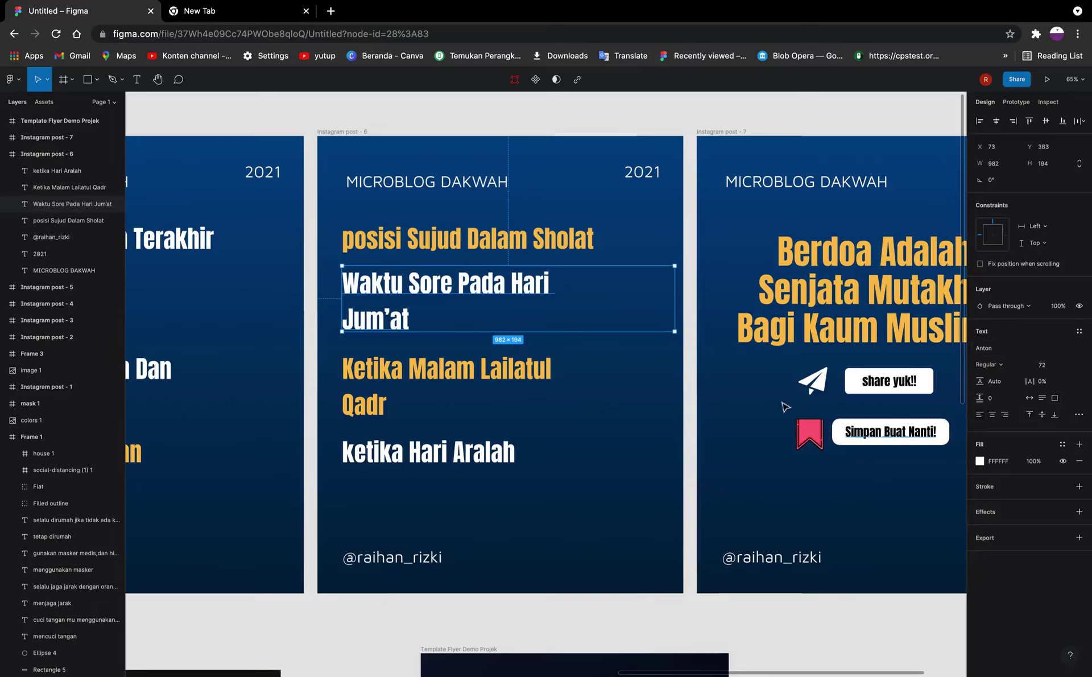
click(744, 610)
scroll(745, 611, left, 5)
scroll(744, 609, left, 5)
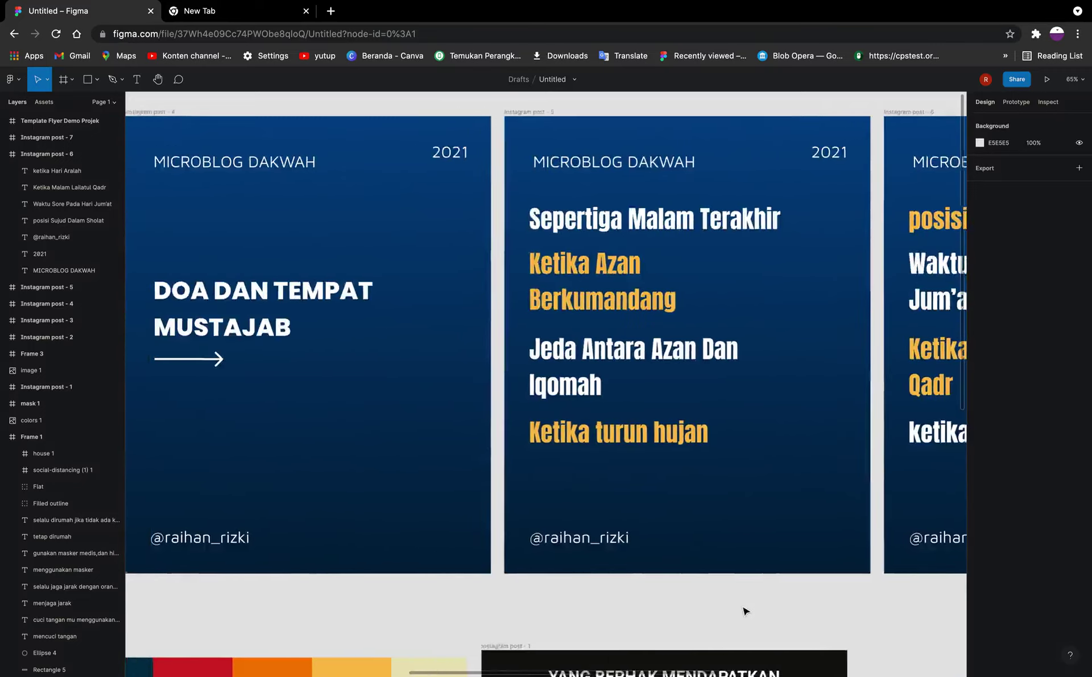
scroll(744, 609, left, 5)
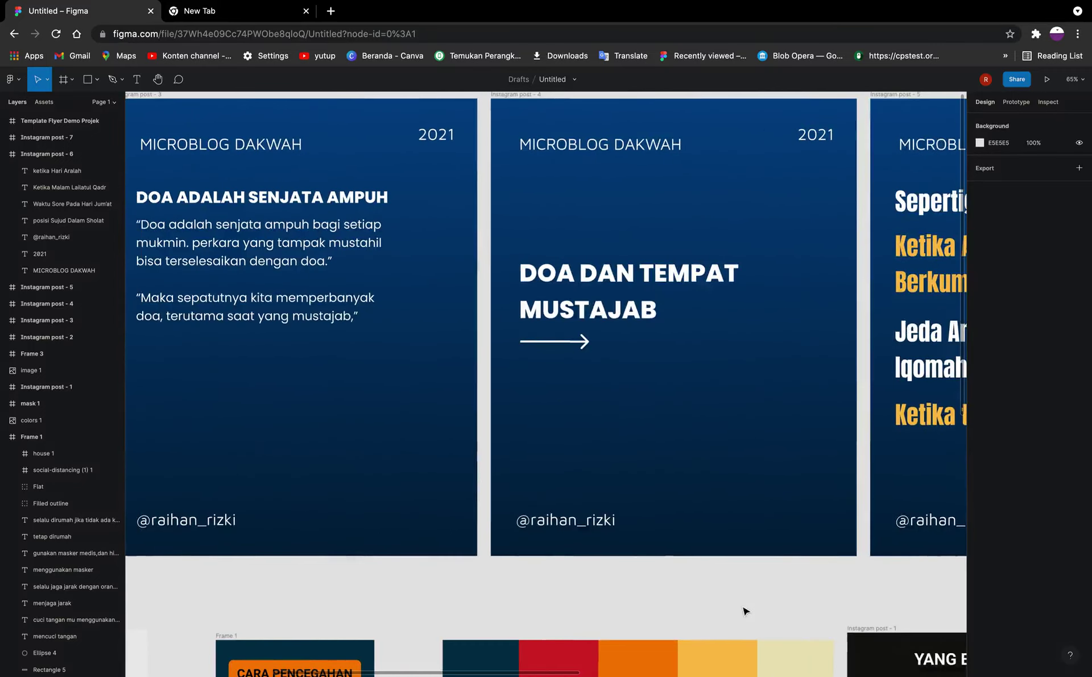
Step: Delete the old Arrow 1 under MUSTAJAB, then draw and discard a 244-wide test arrow
click(577, 341)
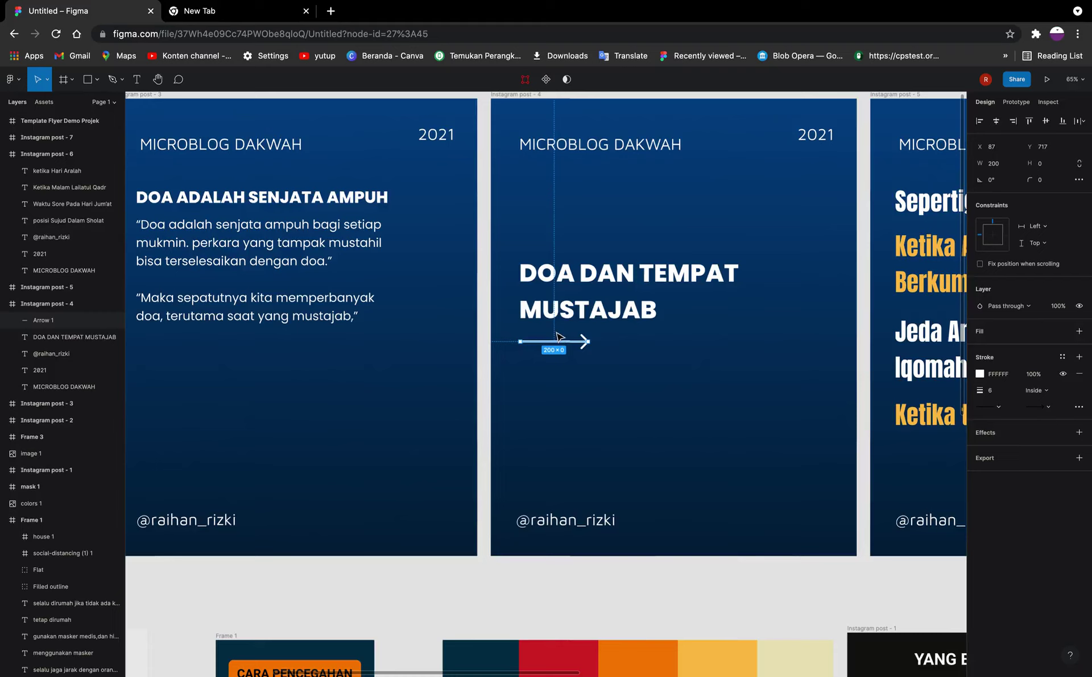
key(Delete)
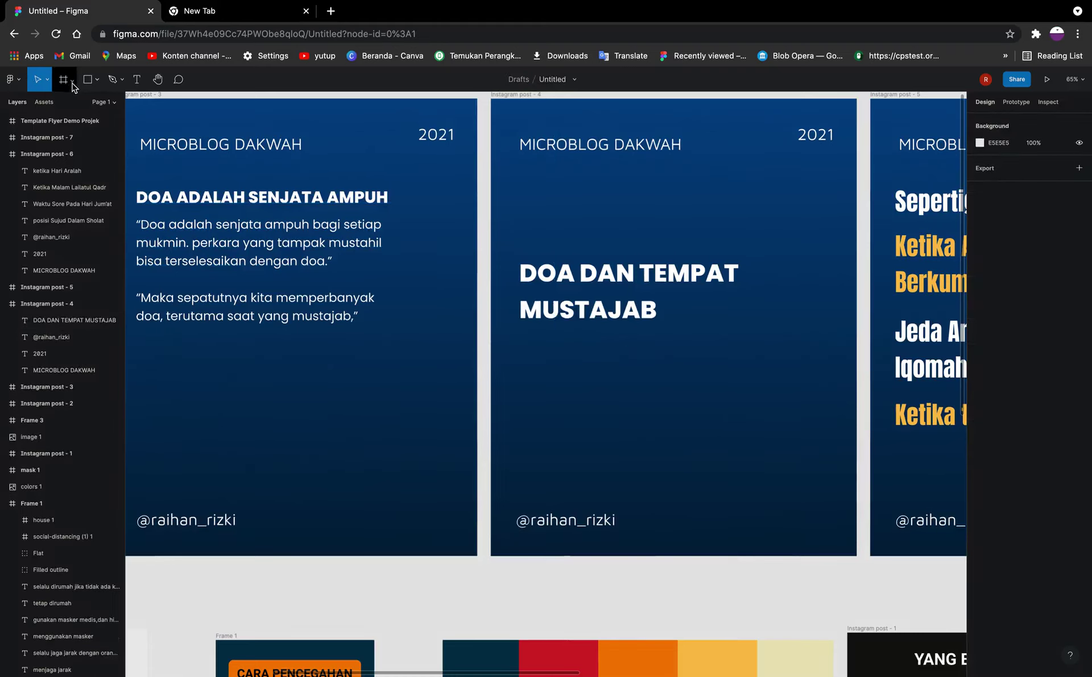
click(73, 85)
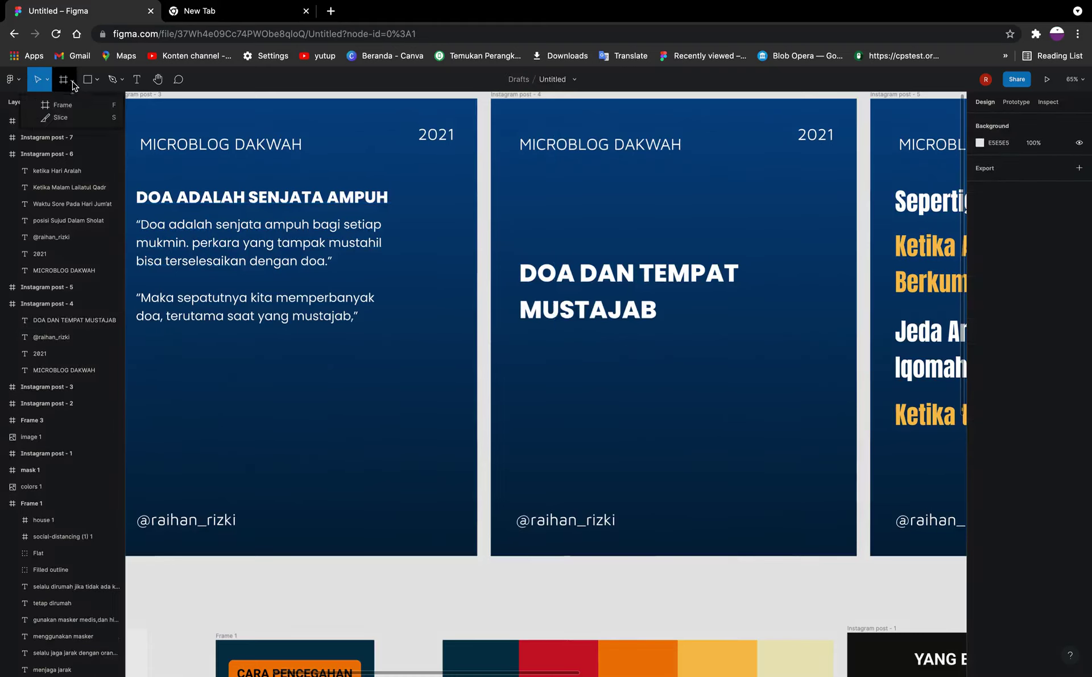
click(97, 83)
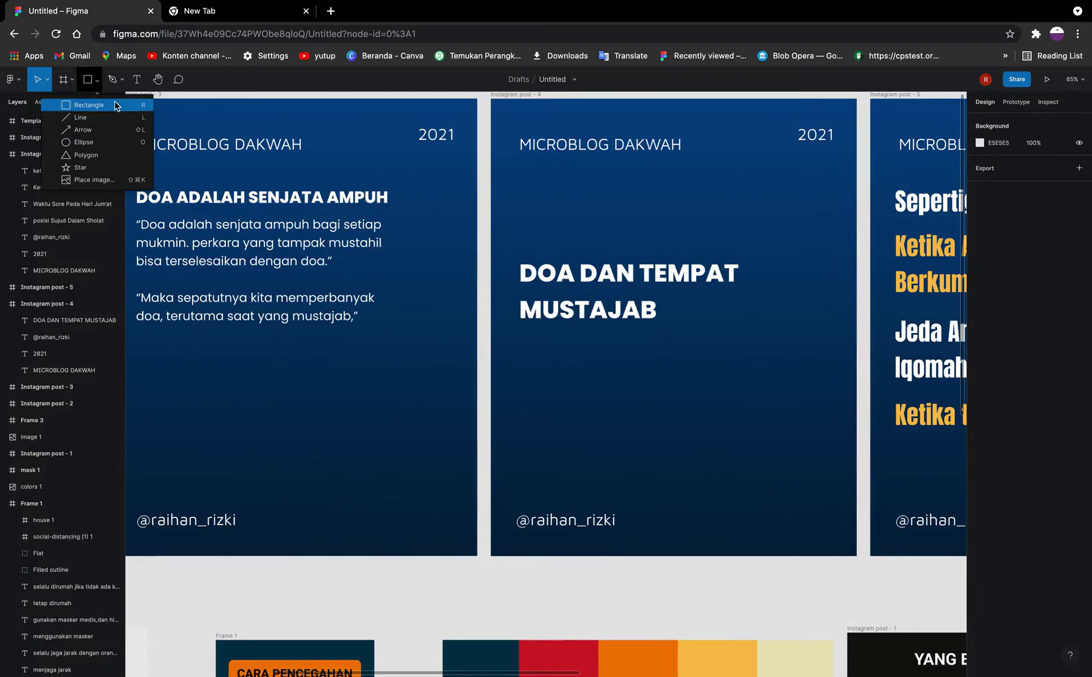
click(116, 130)
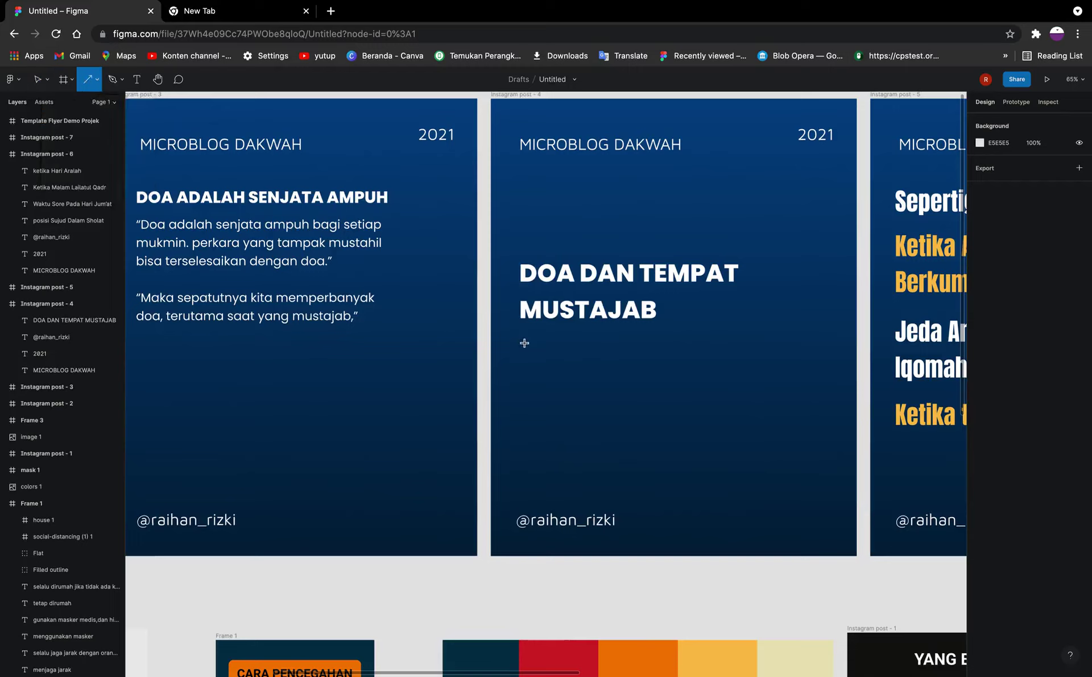
drag(524, 343, 605, 348)
key(Delete)
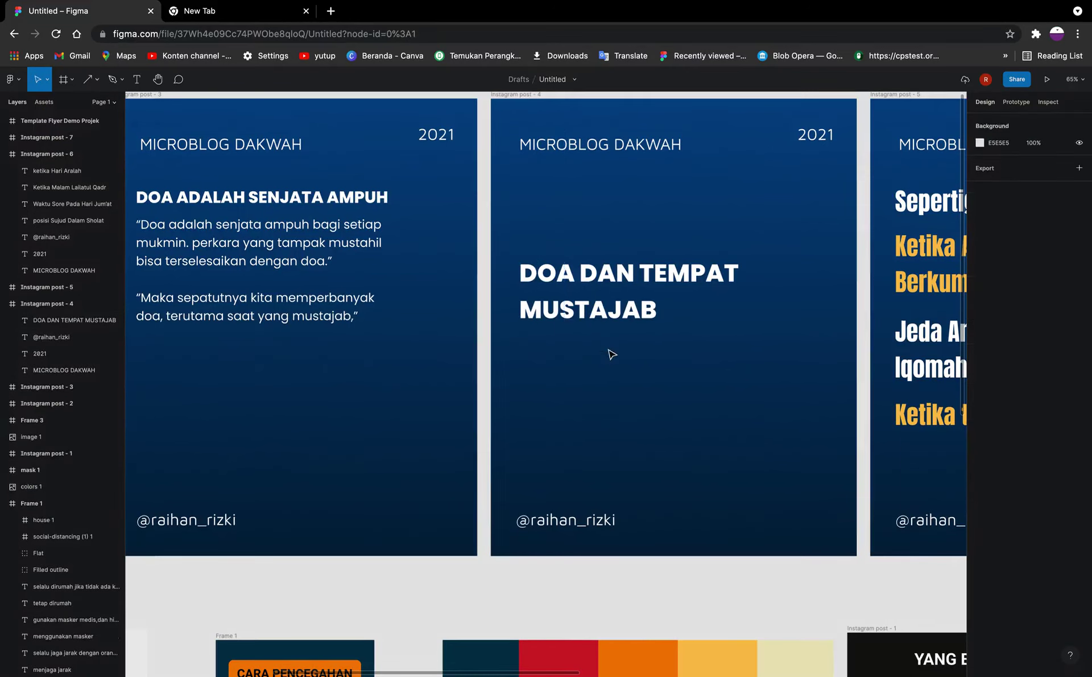
click(86, 81)
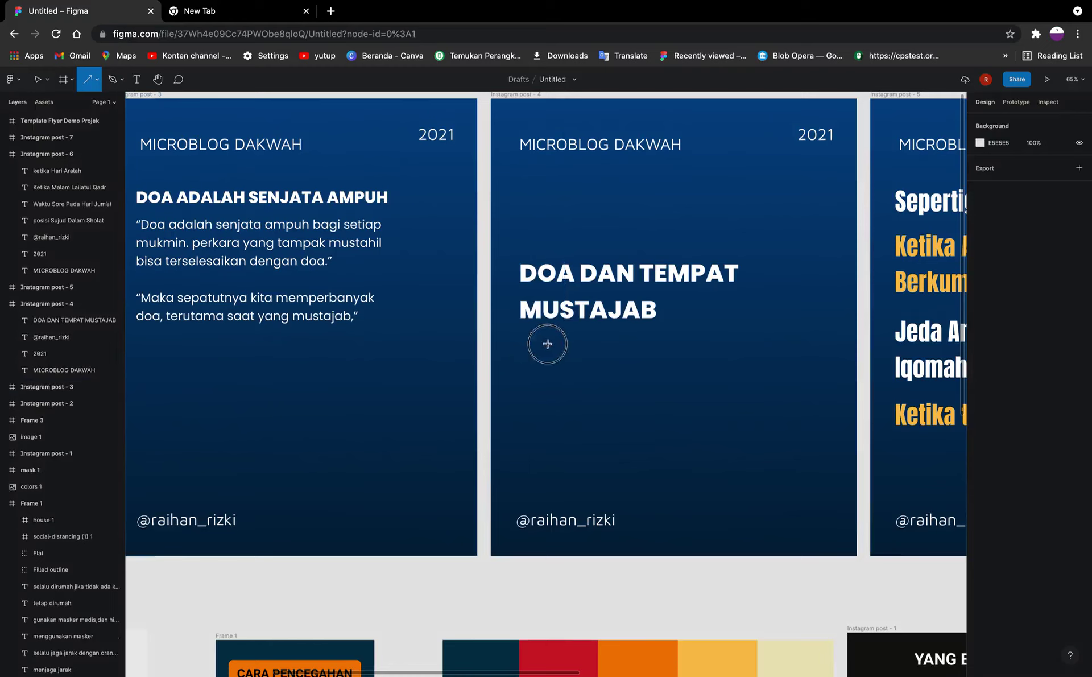
Step: Draw a 307-wide arrow under MUSTAJAB and set its stroke colour to white FFFFFF
mouse_move(525, 344)
mouse_down()
mouse_move(653, 349)
mouse_move(628, 345)
mouse_up()
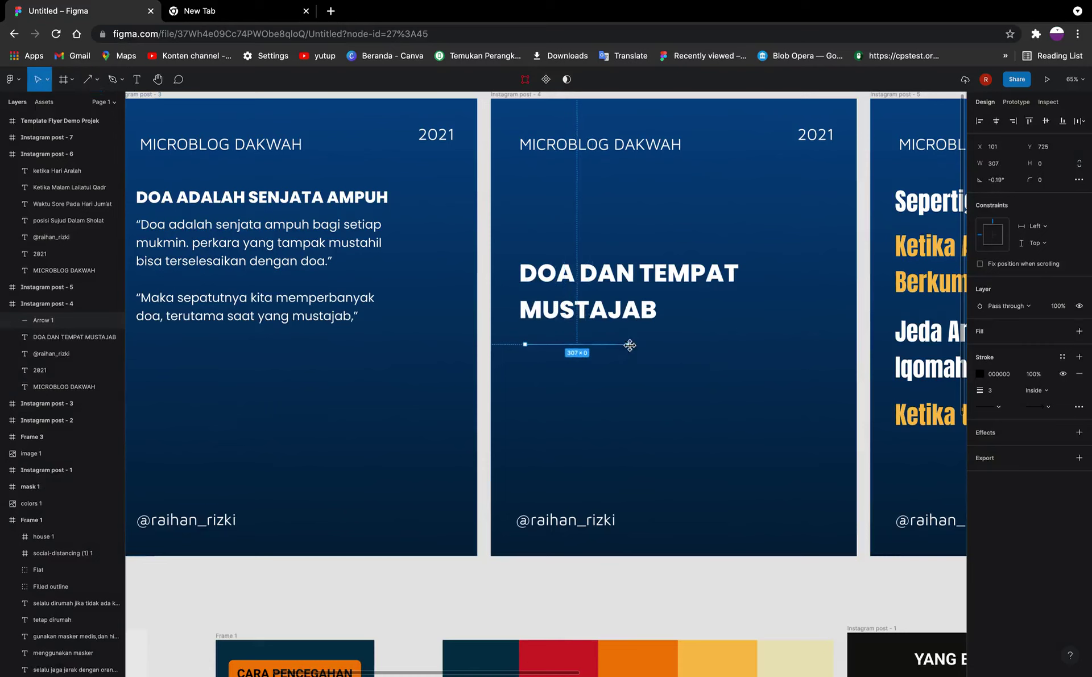
click(737, 325)
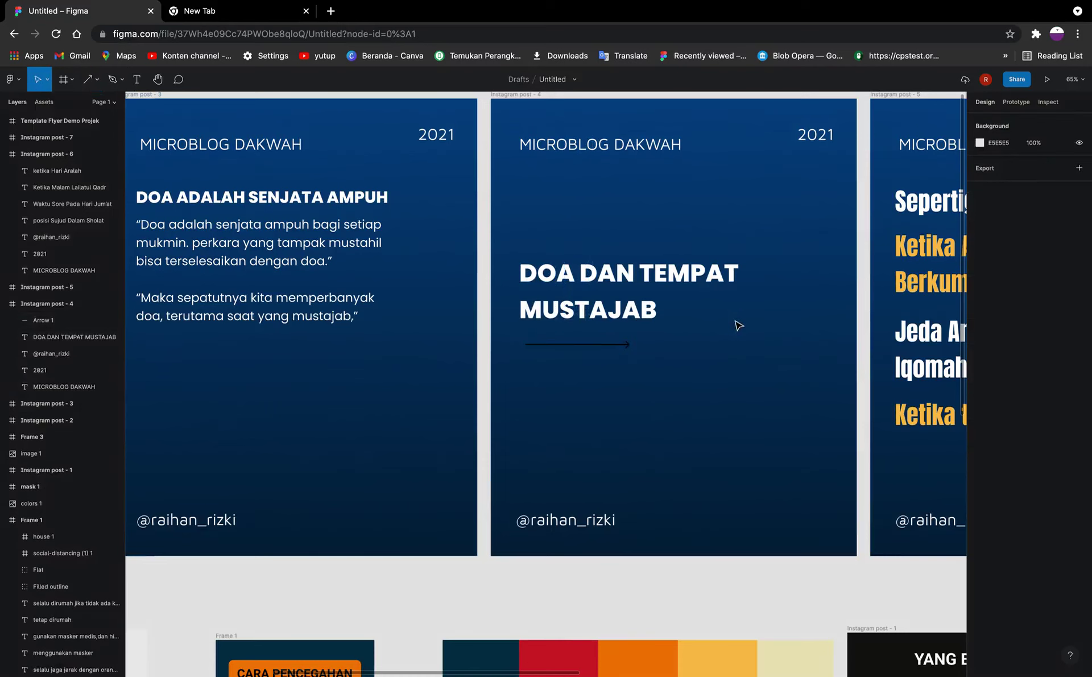
click(628, 344)
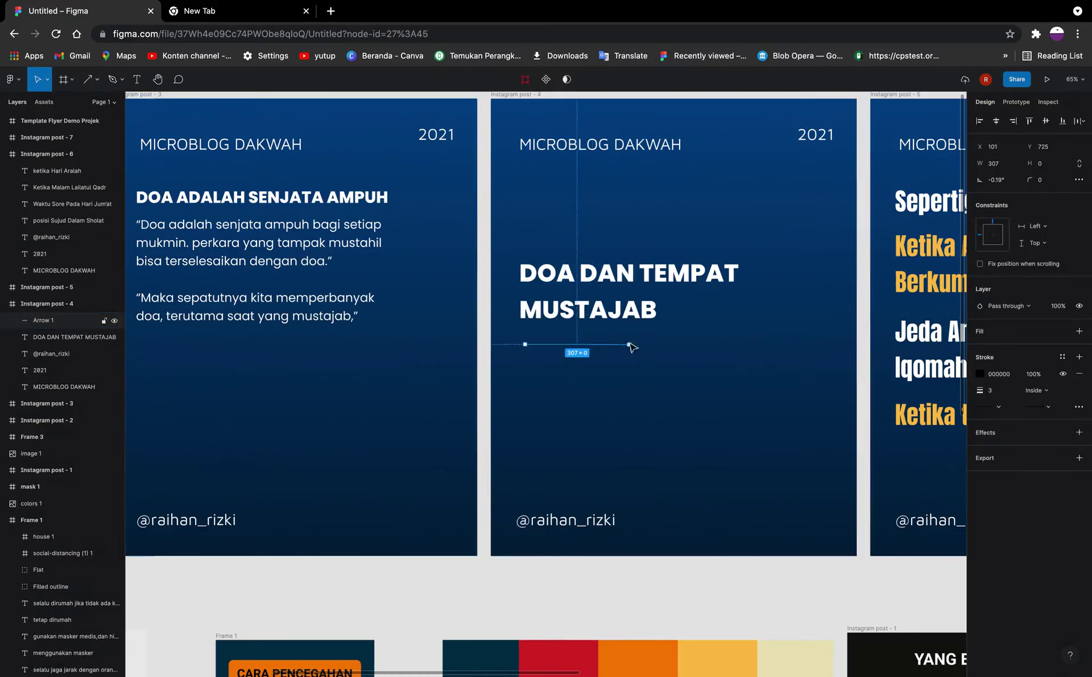
click(978, 374)
drag(924, 419, 785, 341)
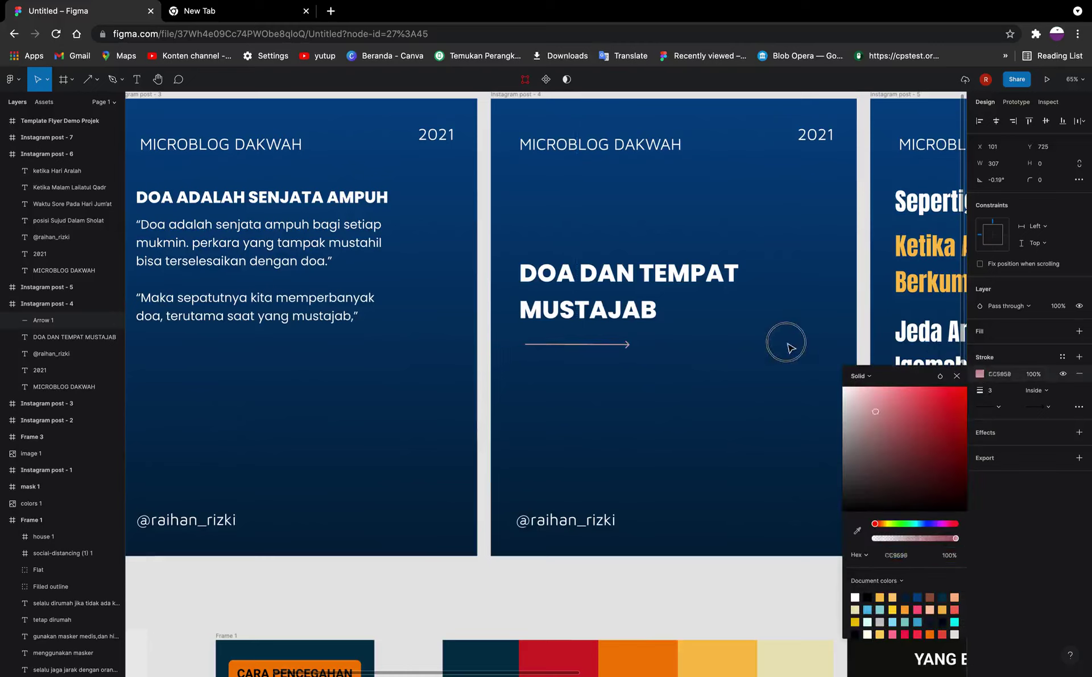
click(956, 376)
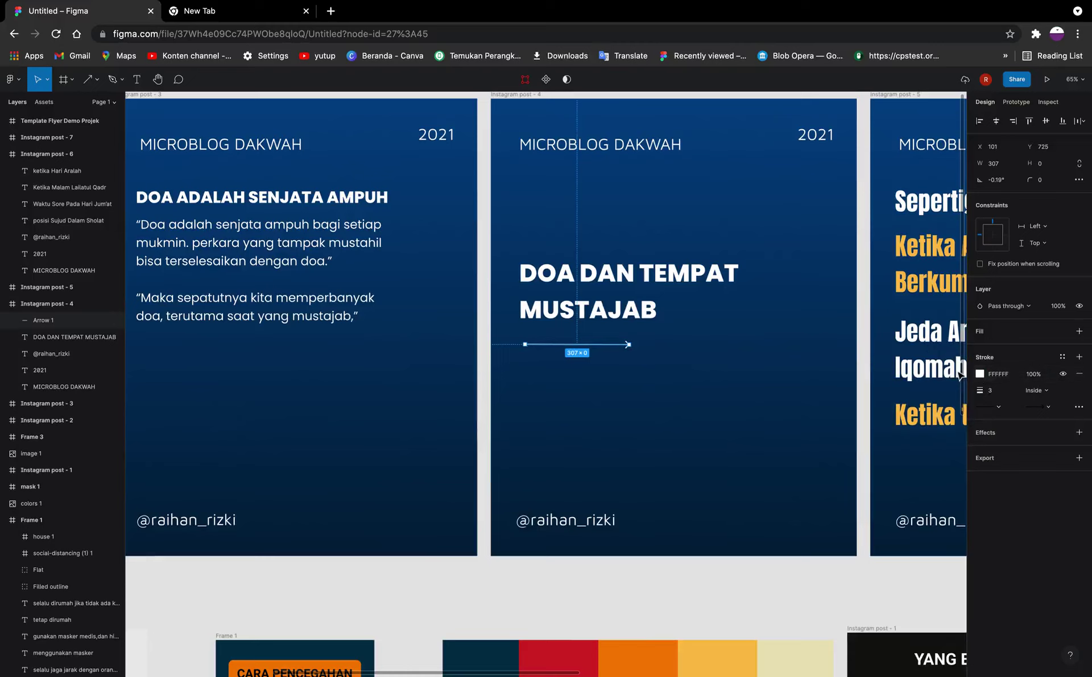
click(822, 594)
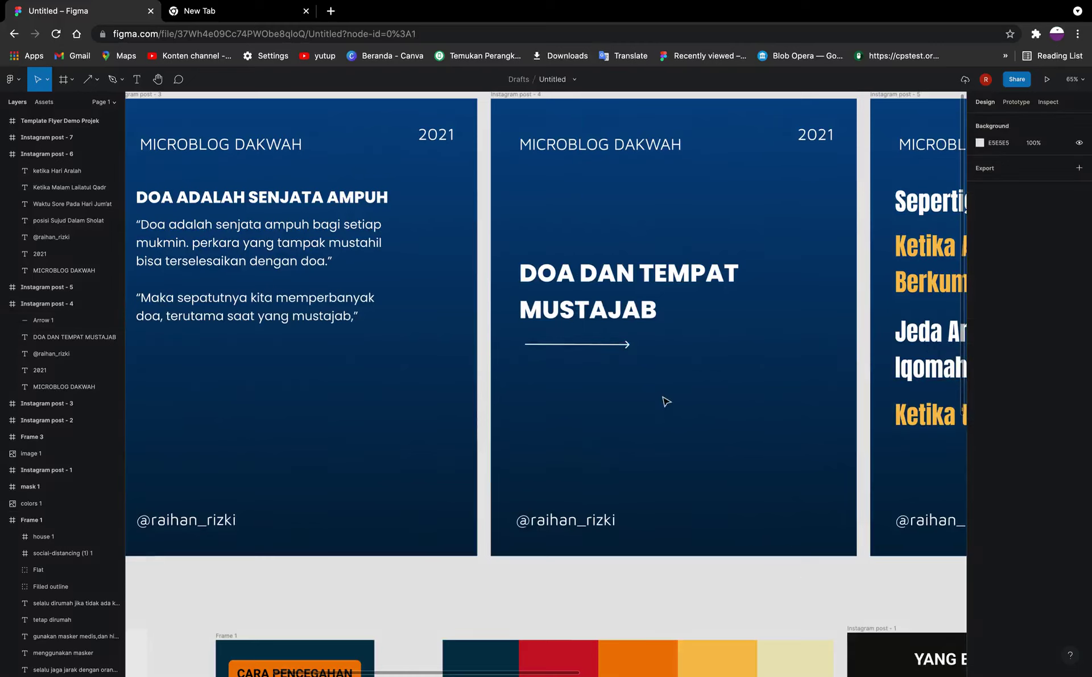
Step: Nudge the white arrow up-left and shorten it from 307 to 272 wide
drag(598, 350, 602, 344)
click(706, 386)
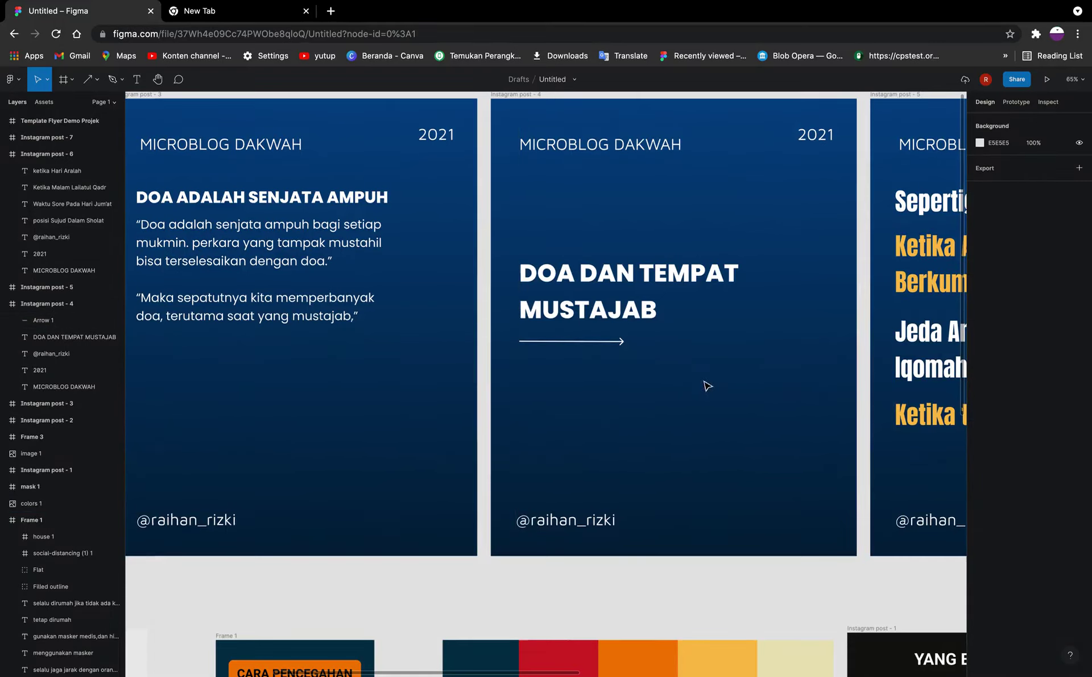
scroll(482, 377, right, 6)
scroll(482, 377, right, 3)
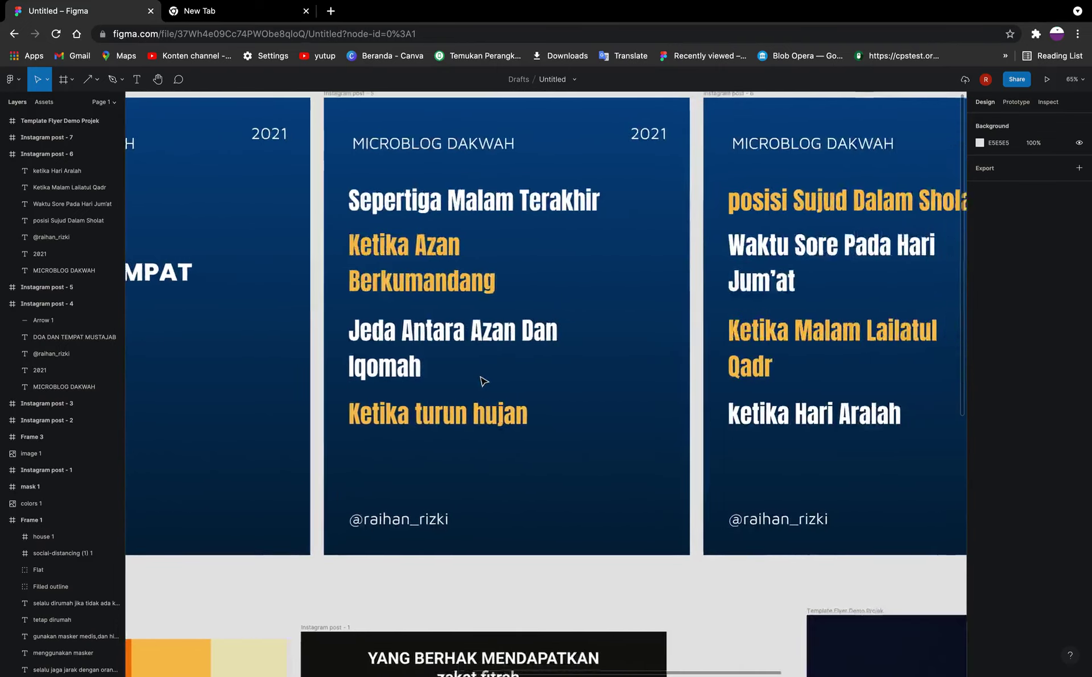
scroll(483, 381, left, 8)
click(507, 341)
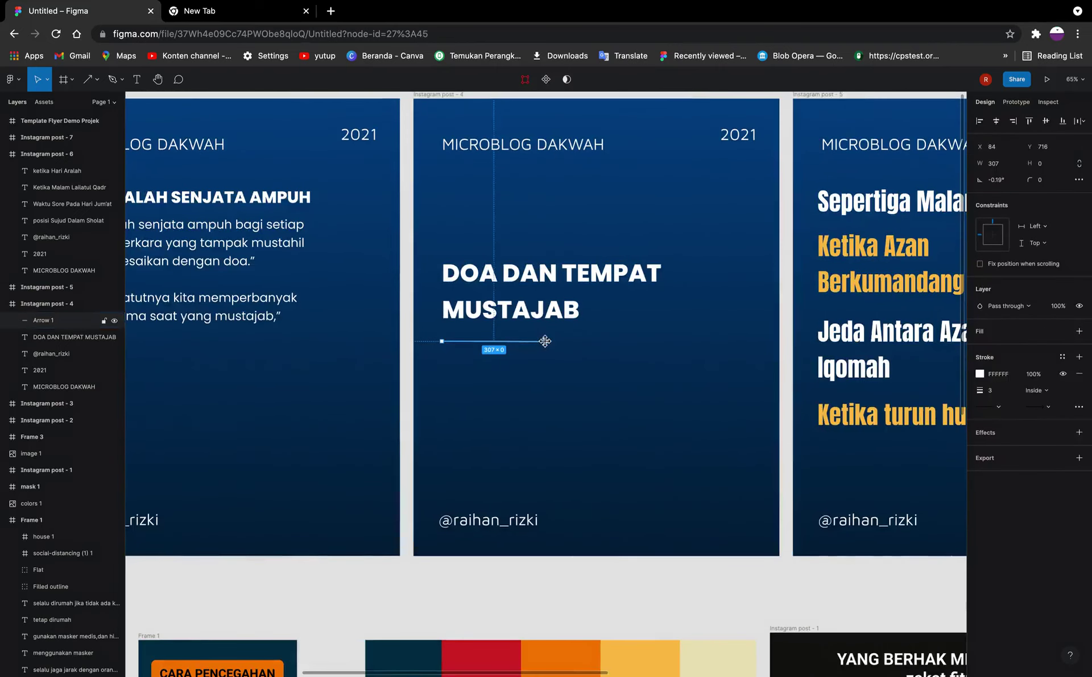
drag(540, 340, 535, 341)
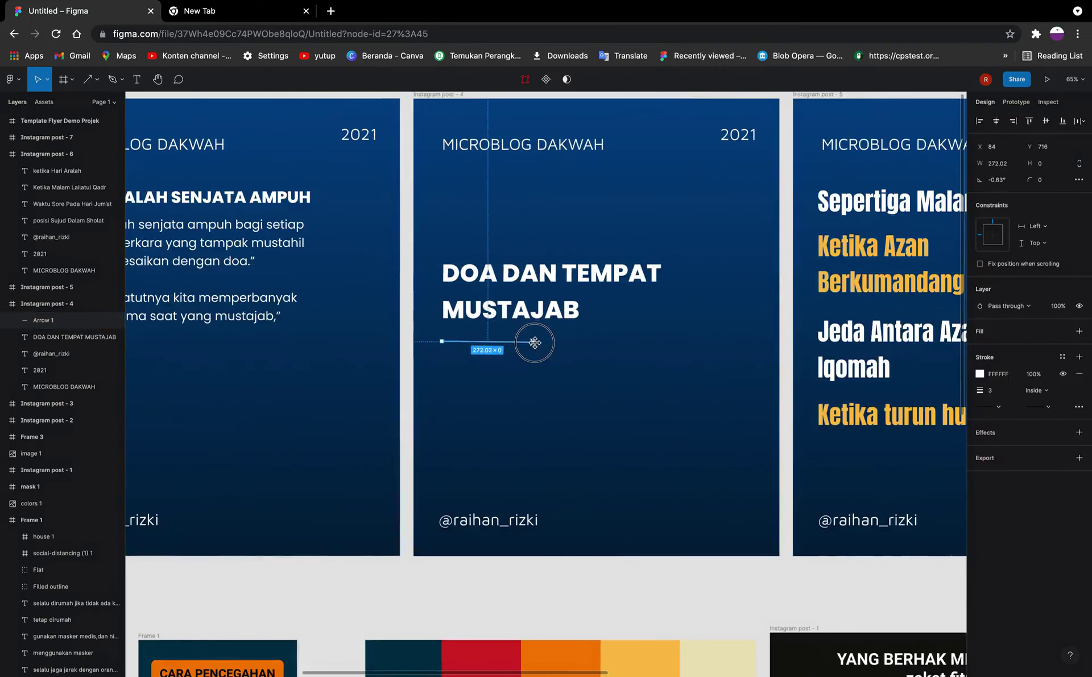
click(408, 379)
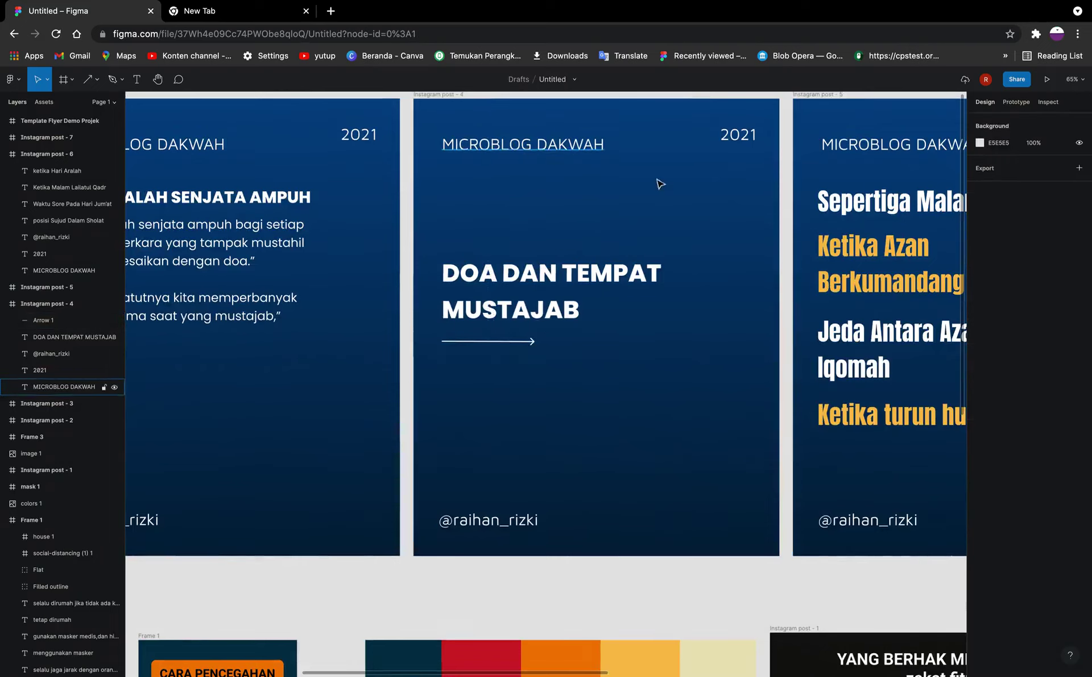
Step: Scroll the canvas right to view Instagram post - 6 and post - 7
scroll(633, 357, left, 10)
scroll(633, 357, down, 2)
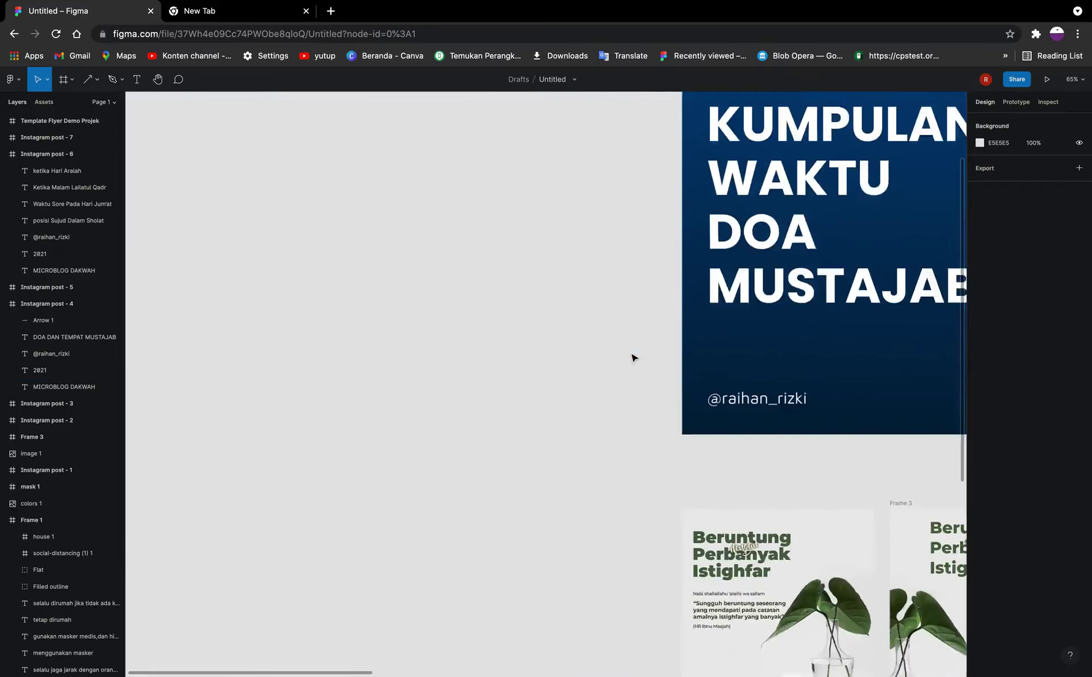
scroll(634, 358, up, 2)
scroll(634, 357, right, 5)
scroll(634, 357, right, 8)
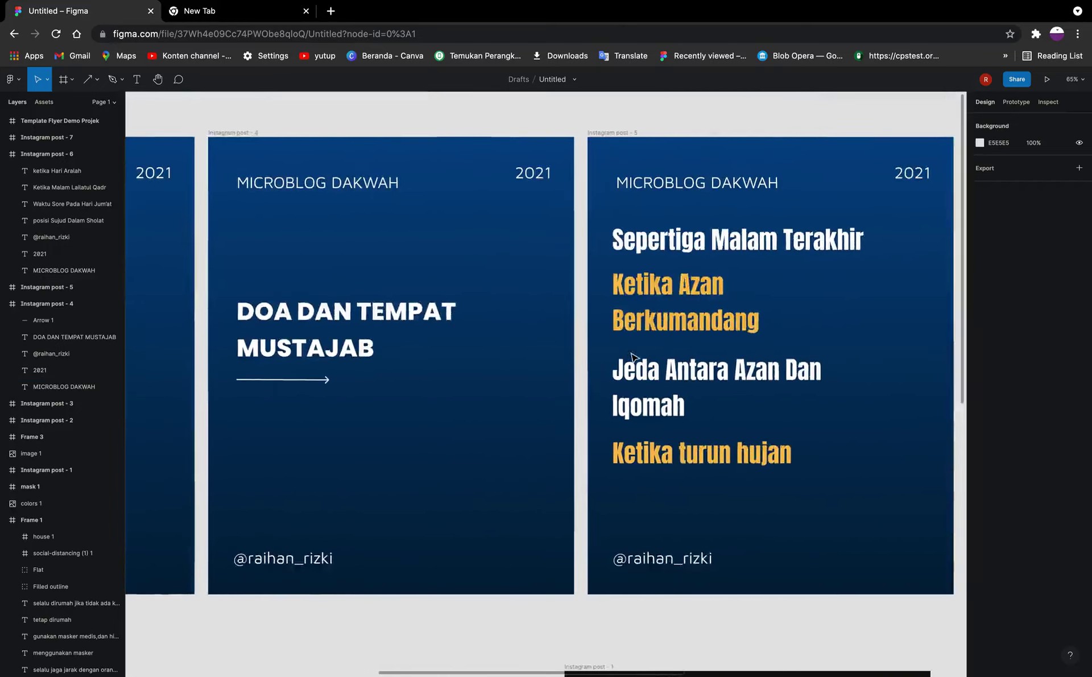
scroll(634, 357, right, 8)
scroll(635, 357, right, 4)
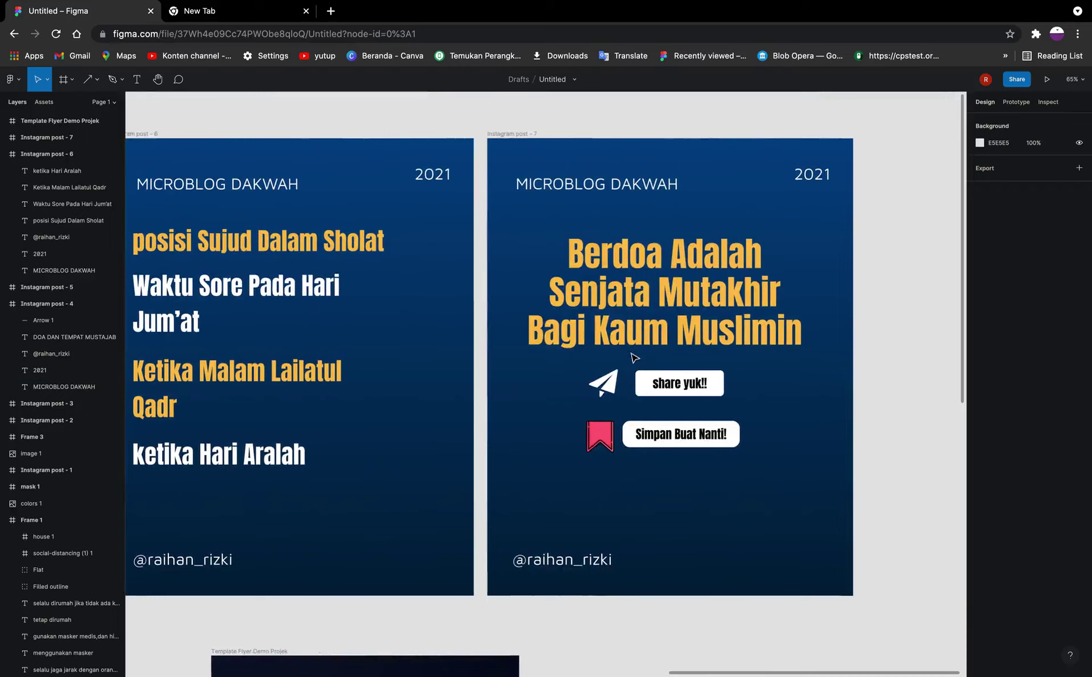